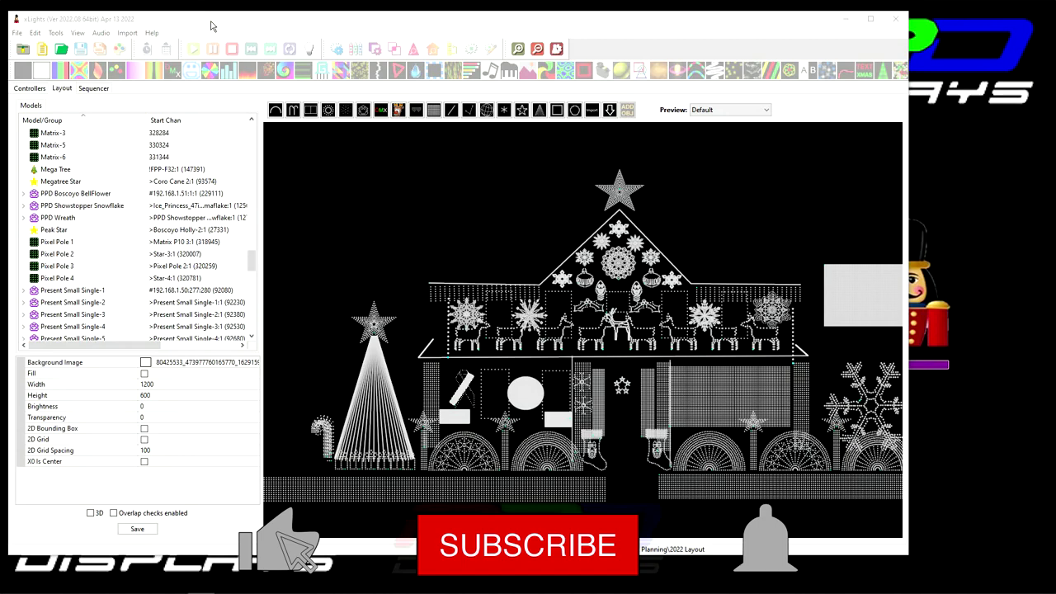
- Maximize xLights and select Wall Matrix Left to show its 12-string custom model properties
key(super+Up)
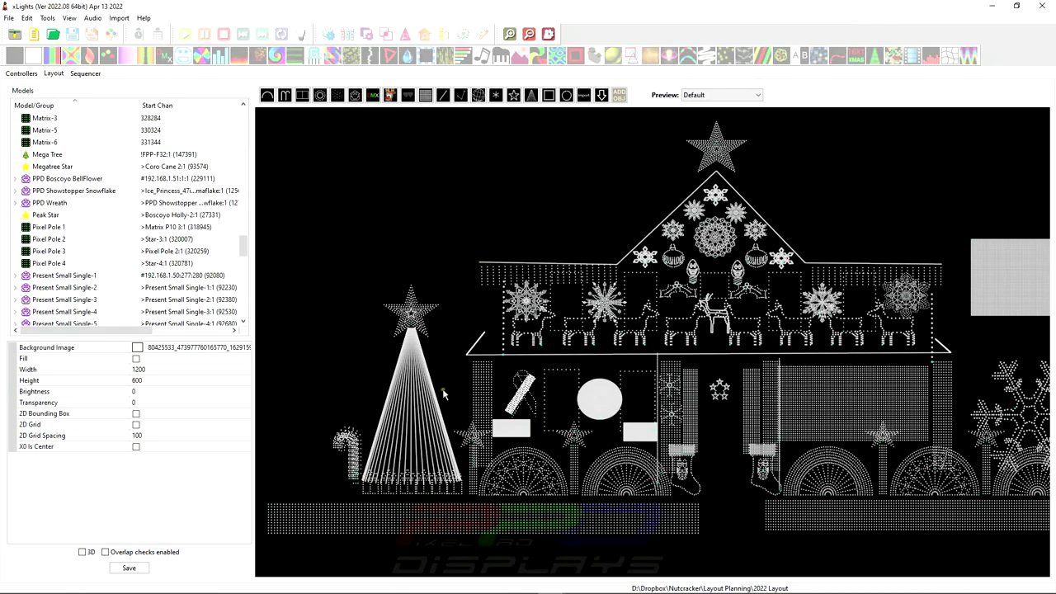
click(500, 520)
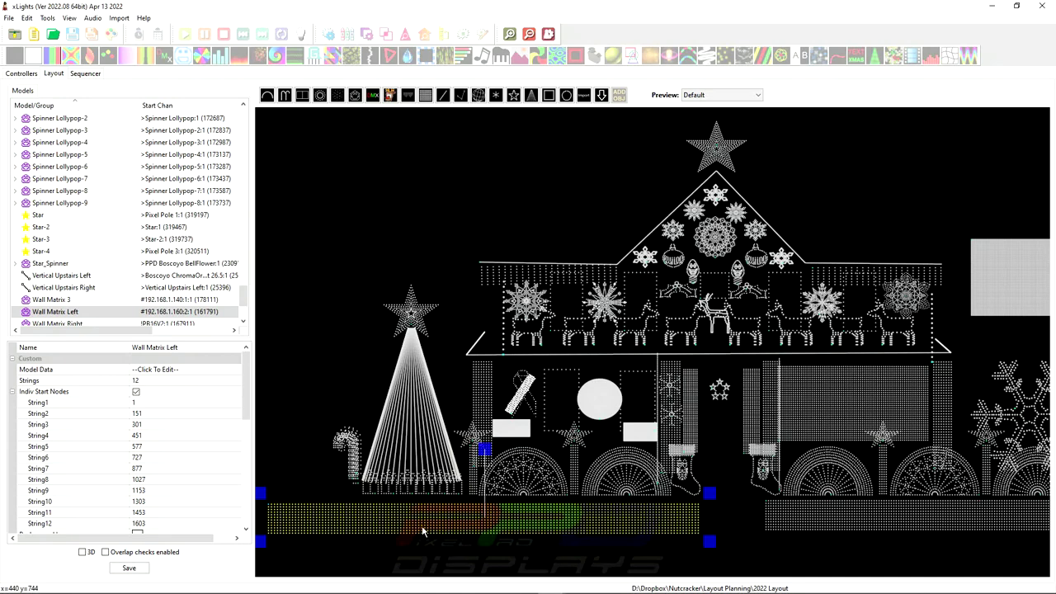
- Pan to the lower matrices and change Matrix-3's Starting Location from Top Left to Bottom Left
scroll(731, 413, down, 1)
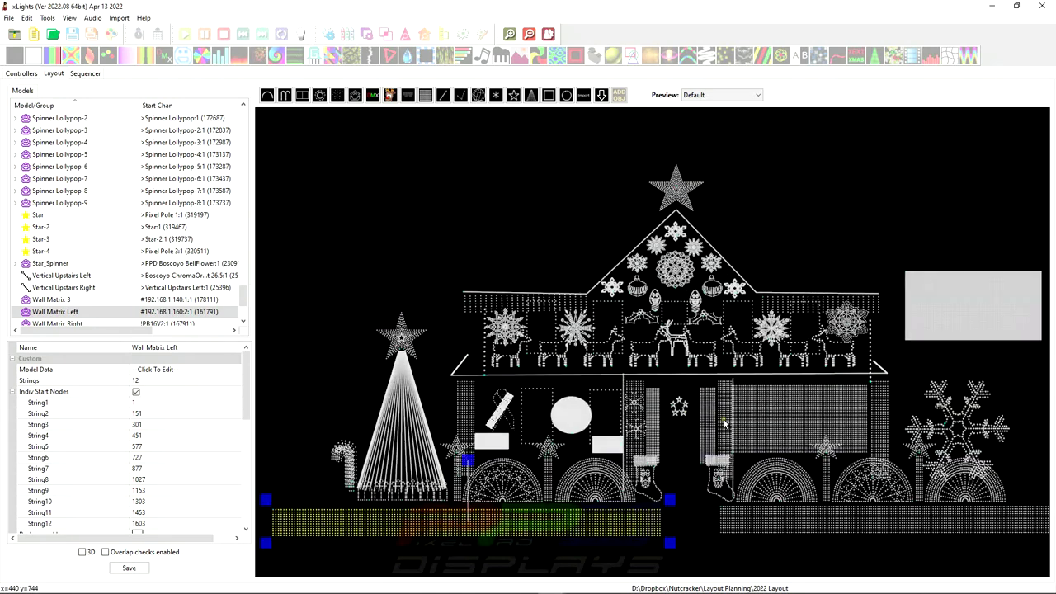
click(702, 512)
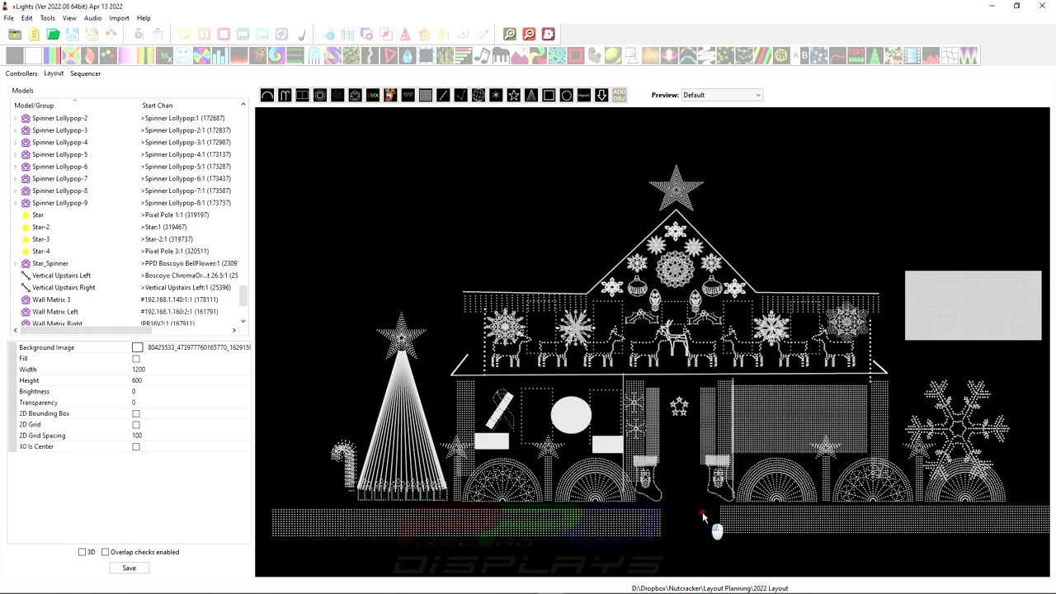
drag(699, 492, 694, 337)
scroll(648, 394, up, 2)
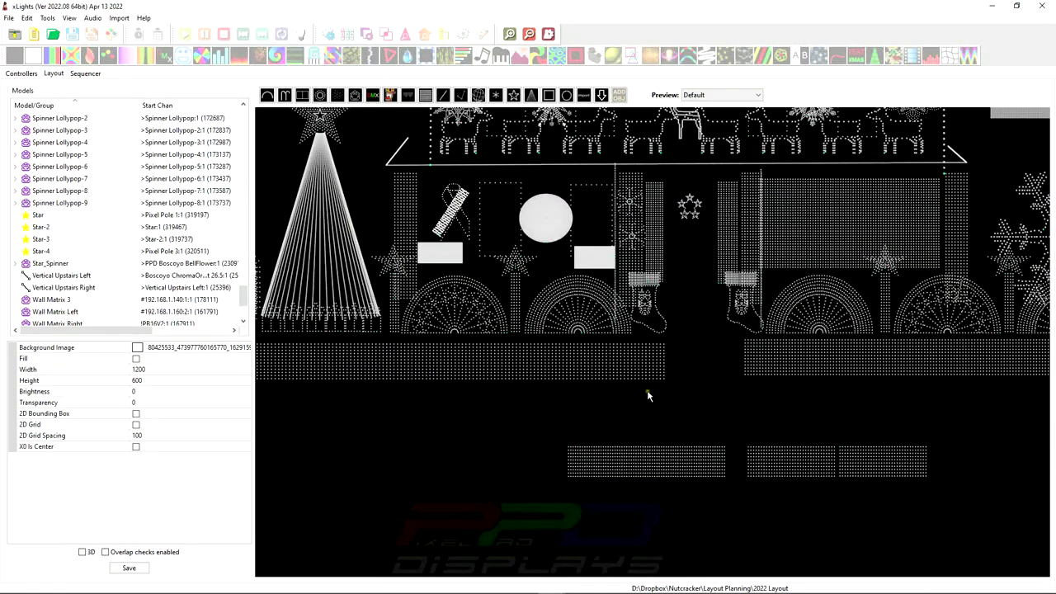
click(624, 467)
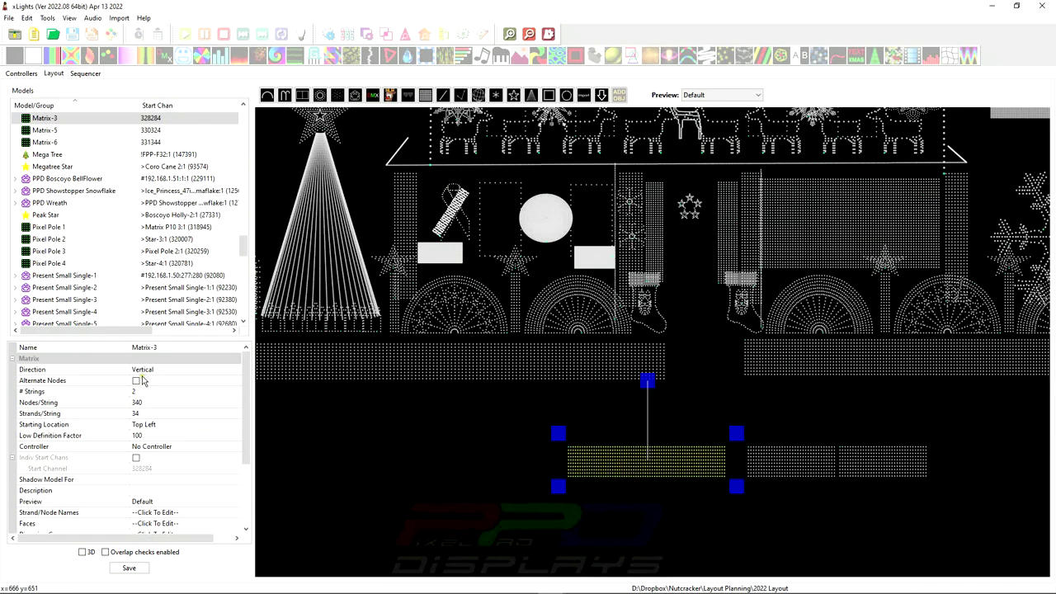
click(148, 426)
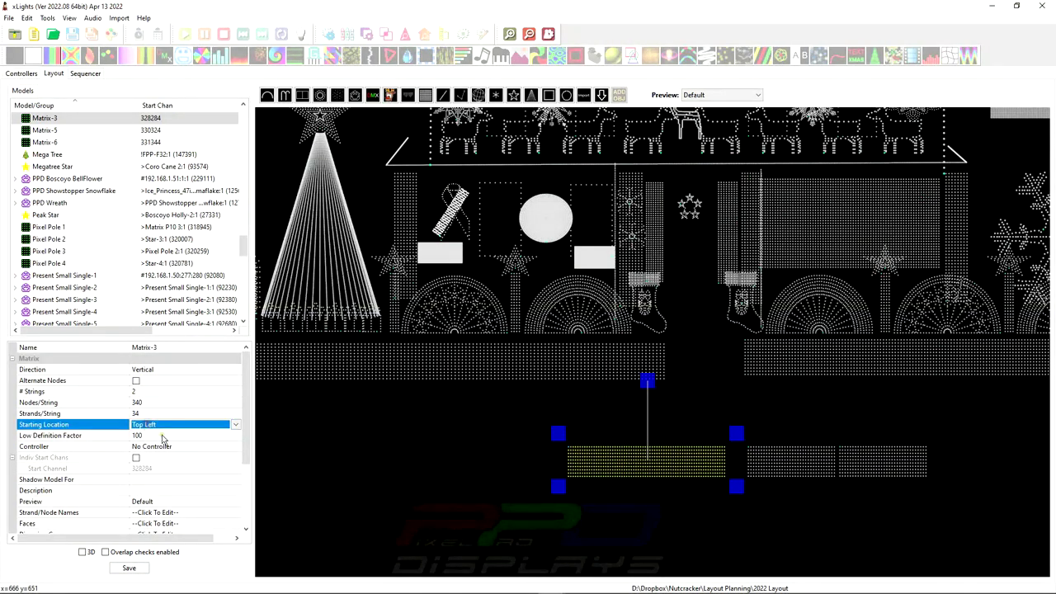
click(236, 424)
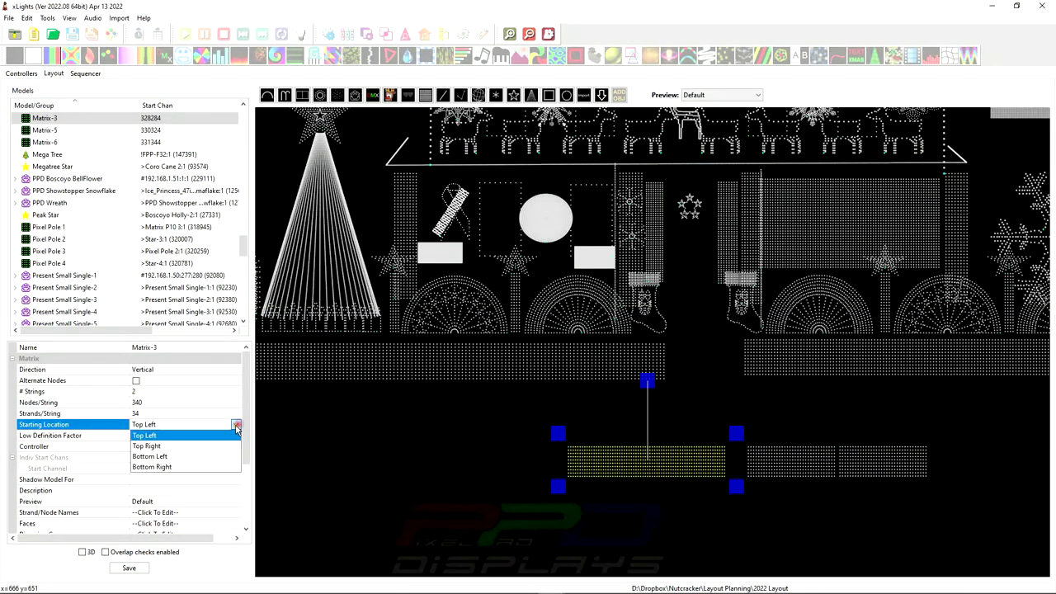
click(175, 456)
click(786, 459)
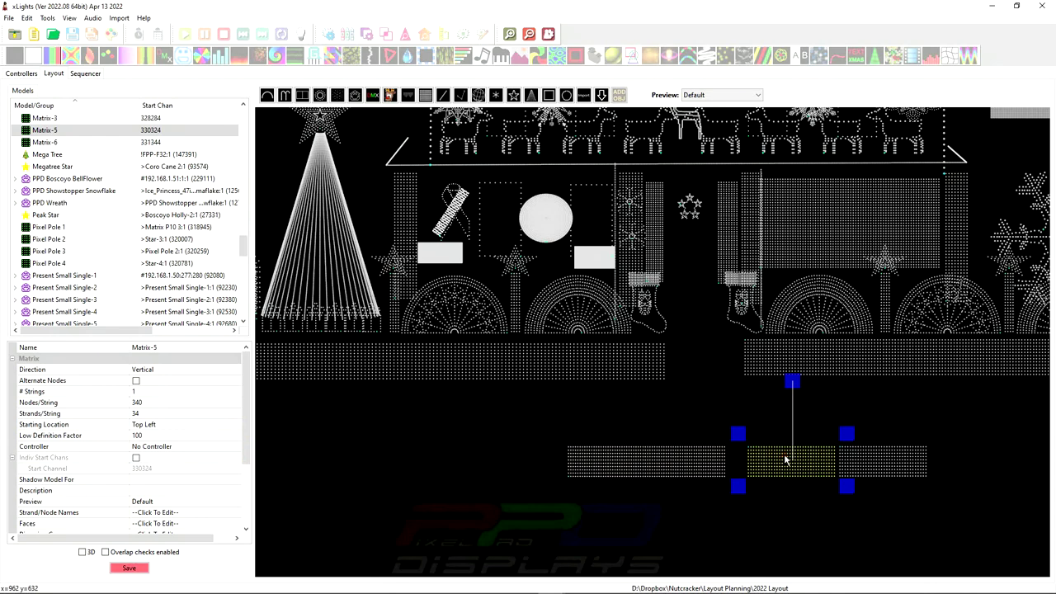
click(689, 467)
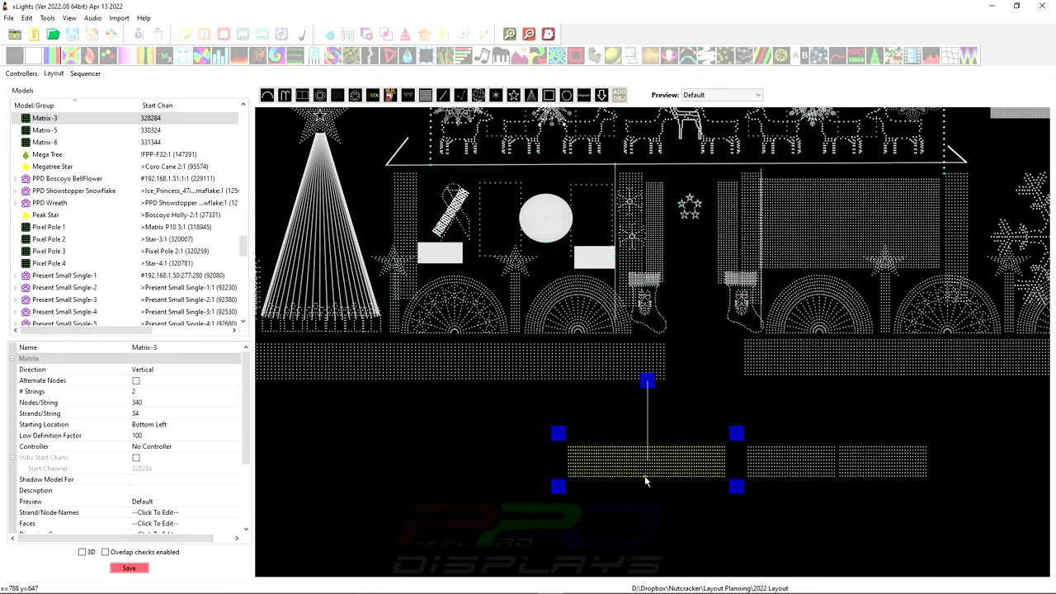
- Stack Matrix-6 directly on top of Matrix-5, aligning the two halves beside Matrix-3
click(812, 471)
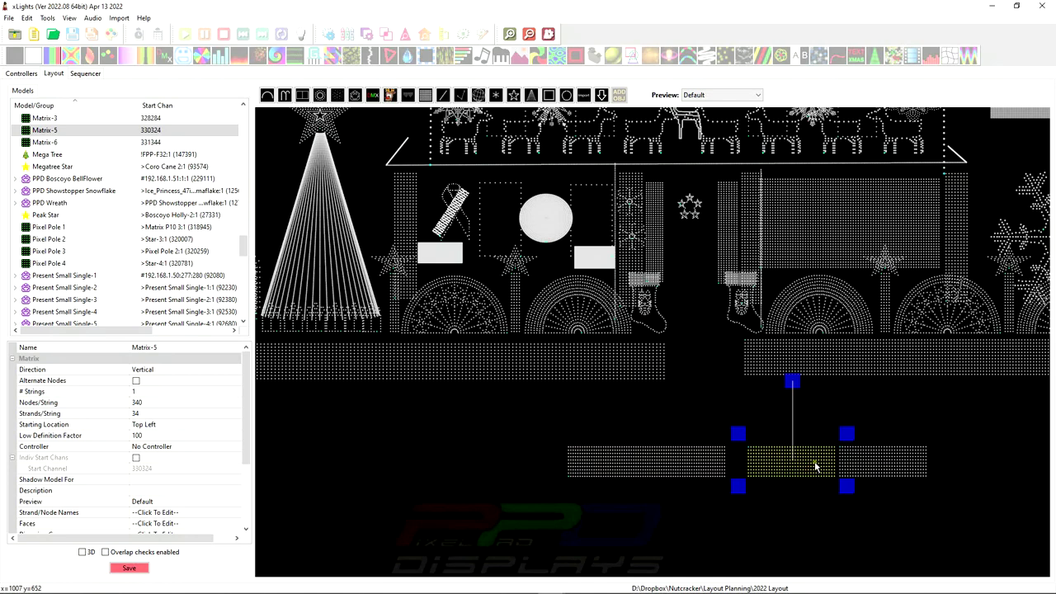
drag(791, 468, 794, 472)
click(868, 464)
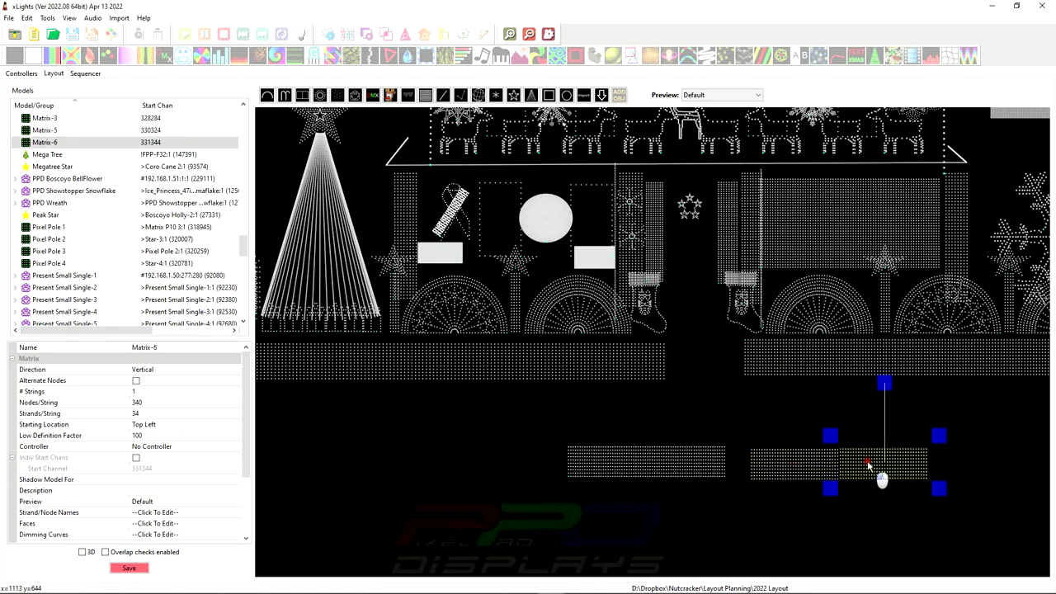
drag(871, 466, 786, 435)
click(775, 472)
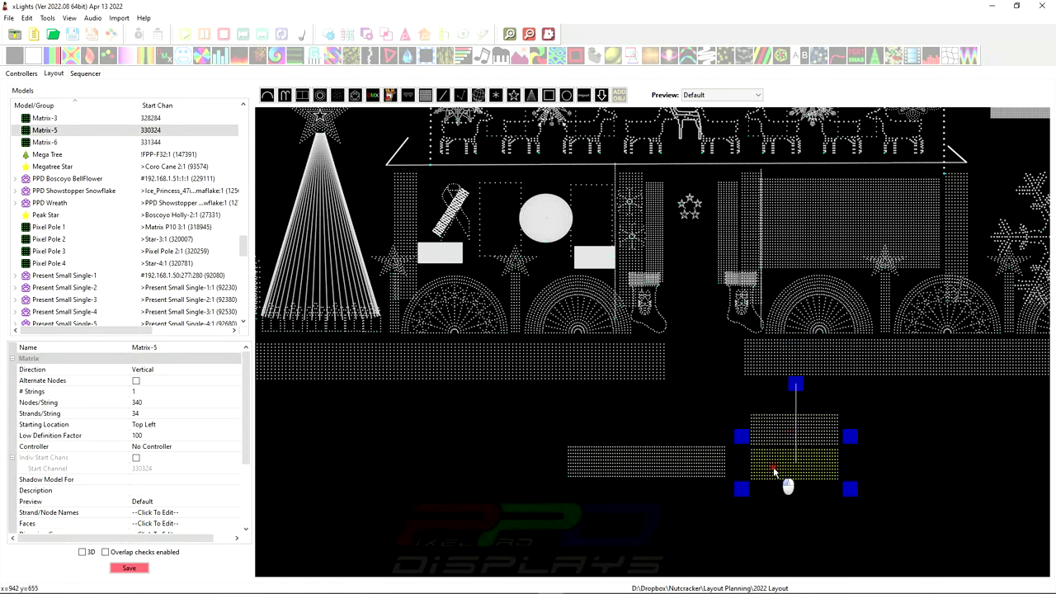
drag(773, 470, 772, 470)
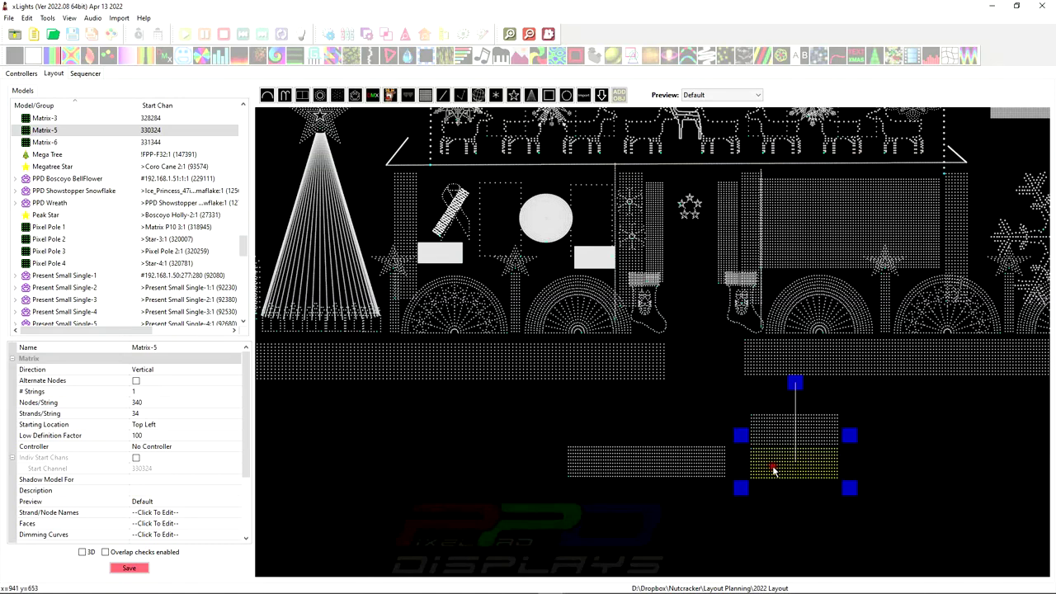
click(634, 469)
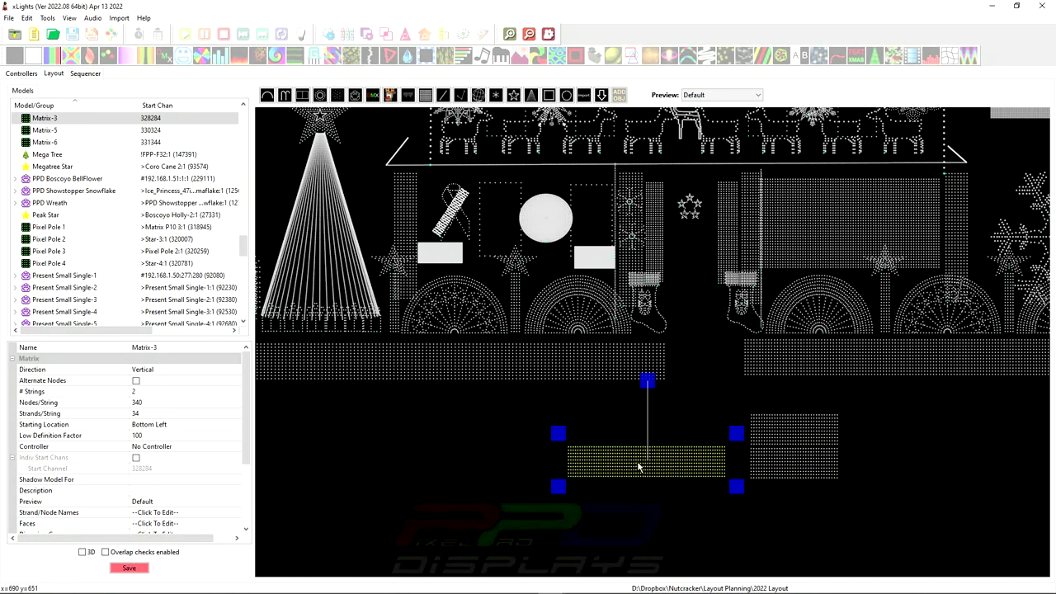
- Export Matrix-3 as a custom xLights model file named 'Matrix - Dave'
right_click(638, 467)
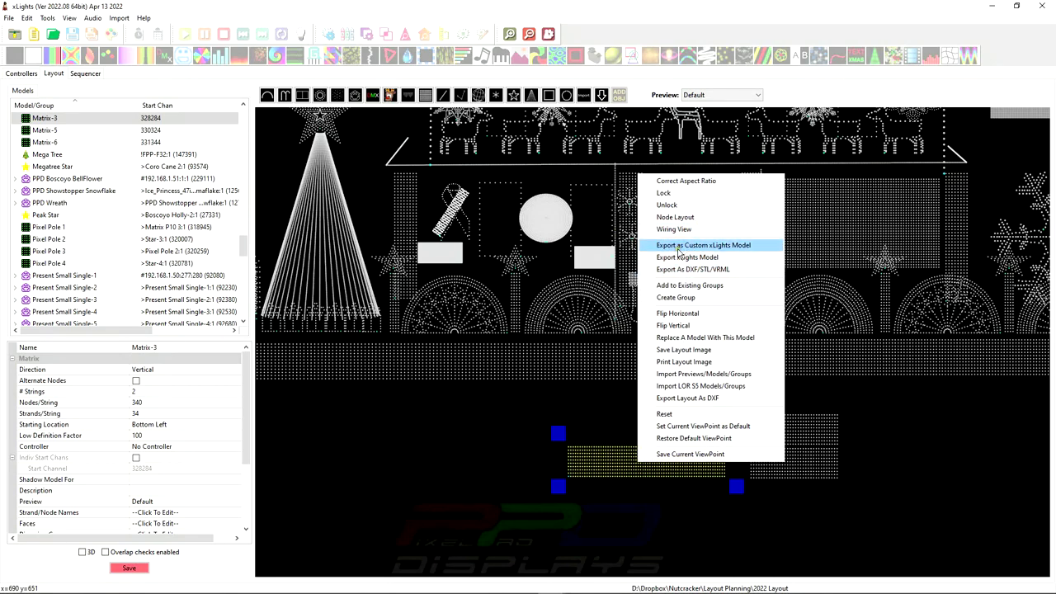
click(678, 249)
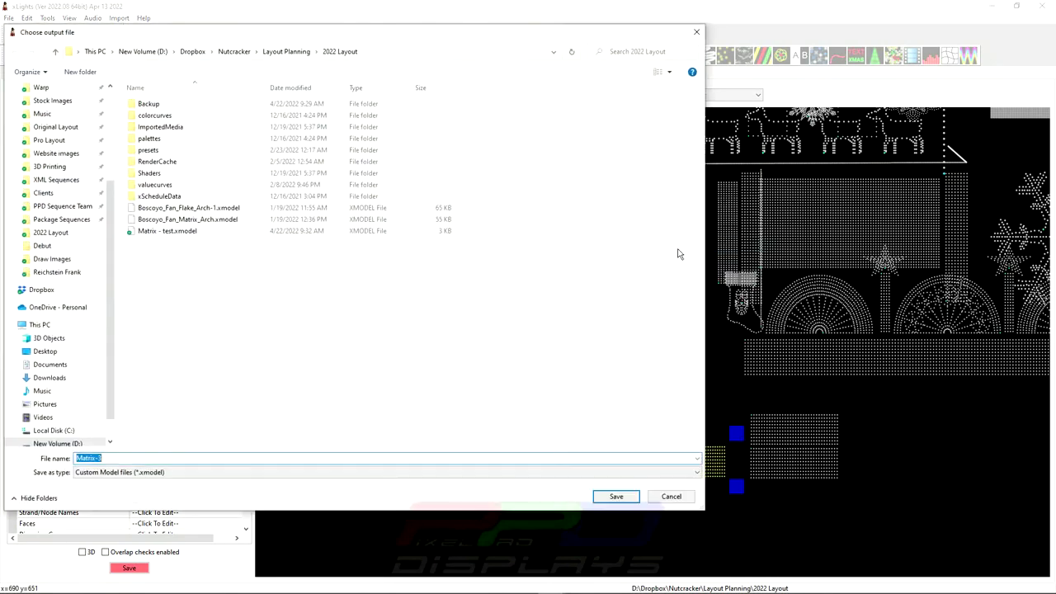
text(Matrix - )
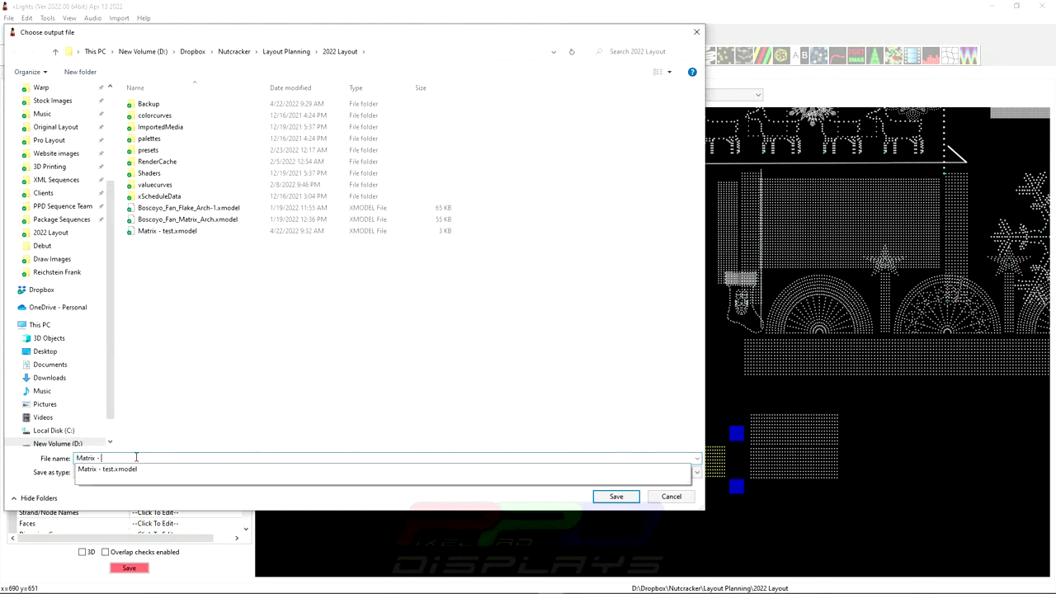
text(Dave)
key(Return)
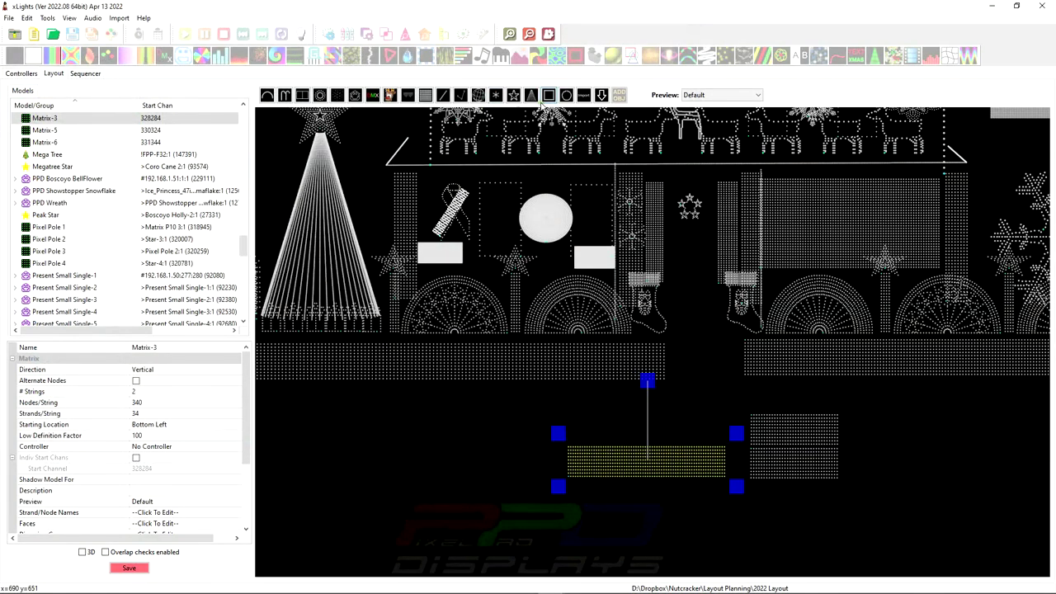
- Import the exported matrix .xmodel file as Matrix-4 and stretch it into a wide rectangle
click(535, 341)
scroll(535, 341, left, 5)
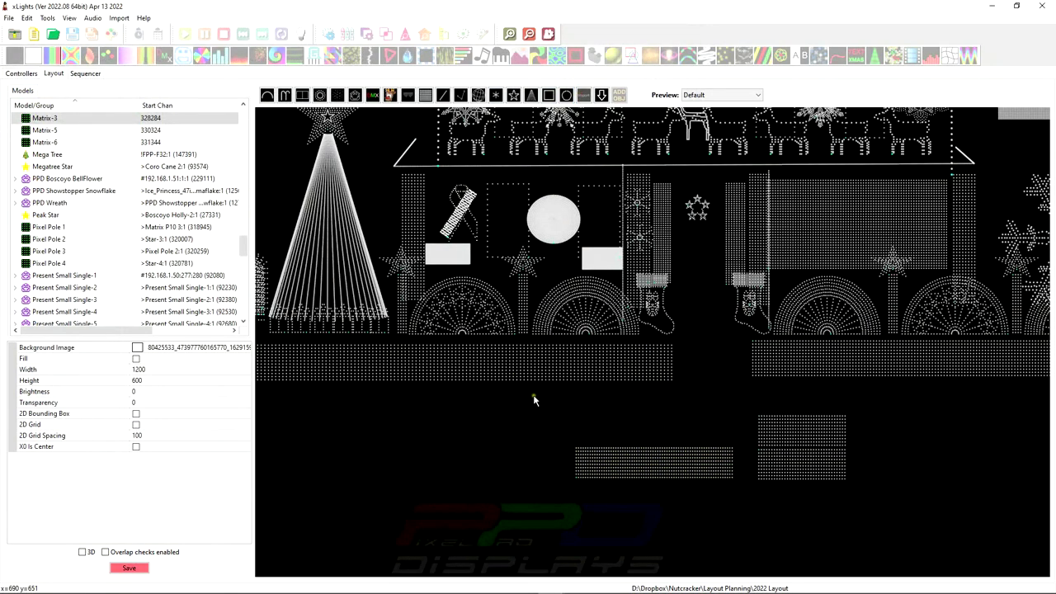
scroll(577, 363, down, 2)
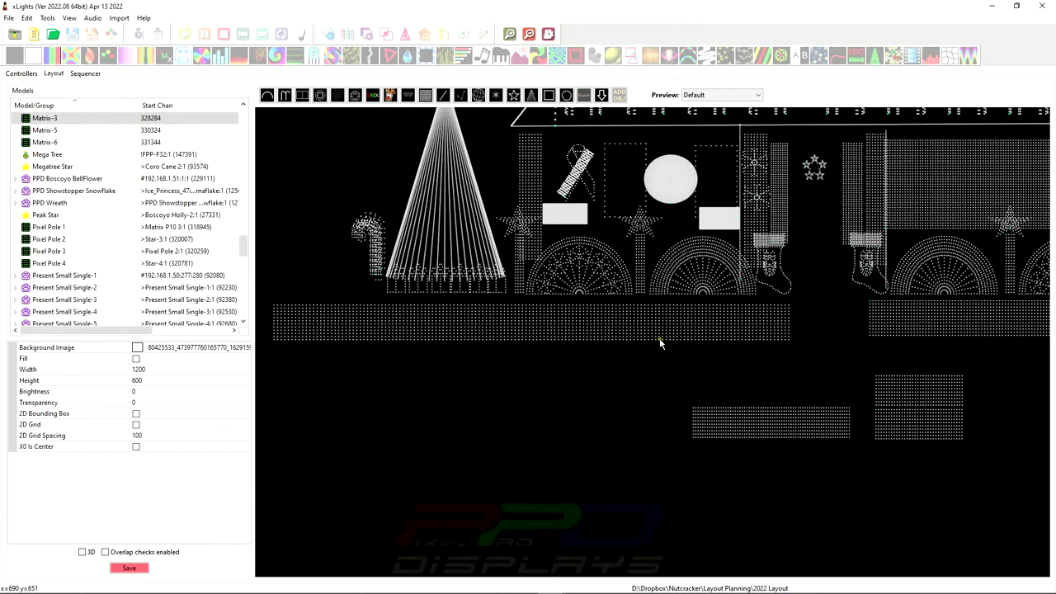
click(614, 332)
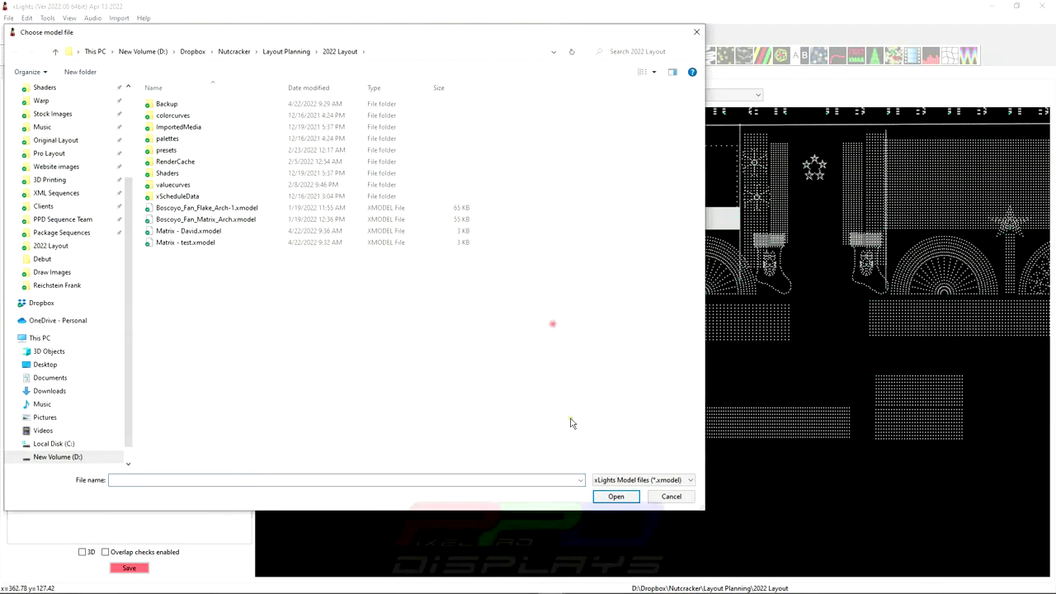
click(188, 232)
click(605, 500)
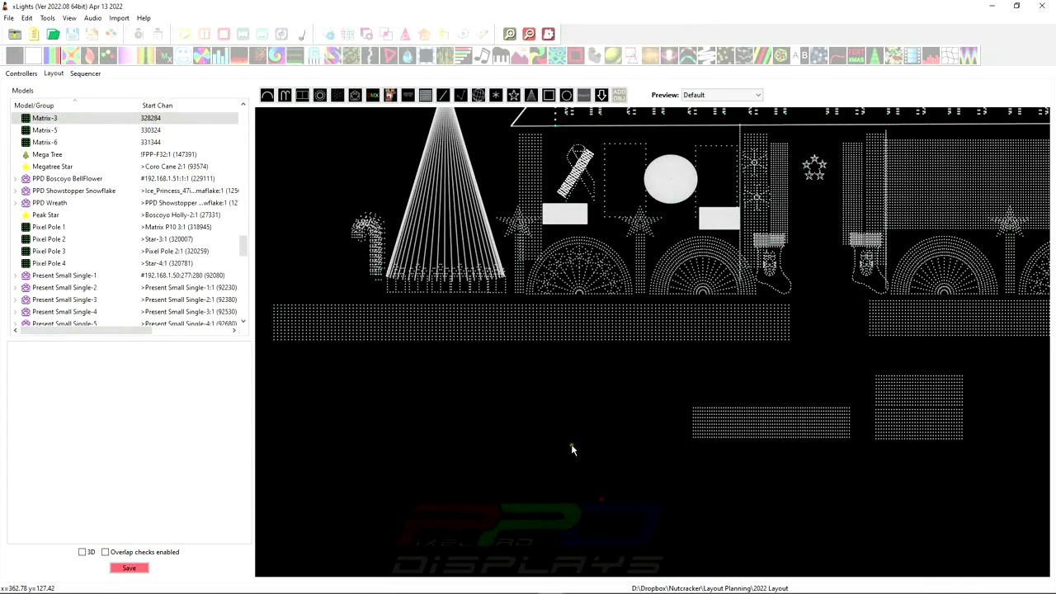
drag(614, 343, 508, 412)
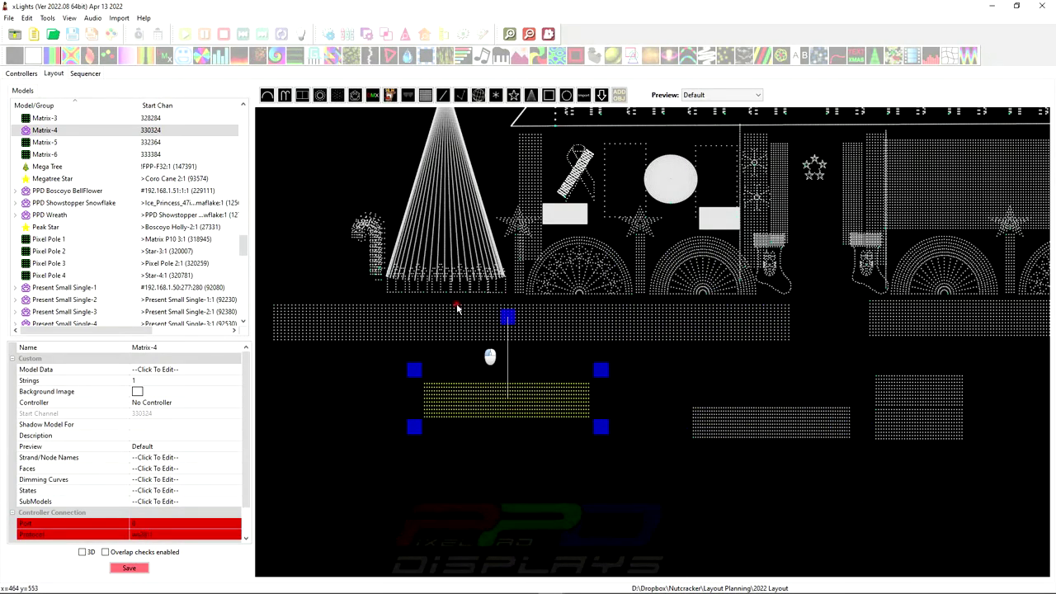
- Shift Matrix-4 down and right below the long wall matrix, then view Matrix-5's properties
click(415, 314)
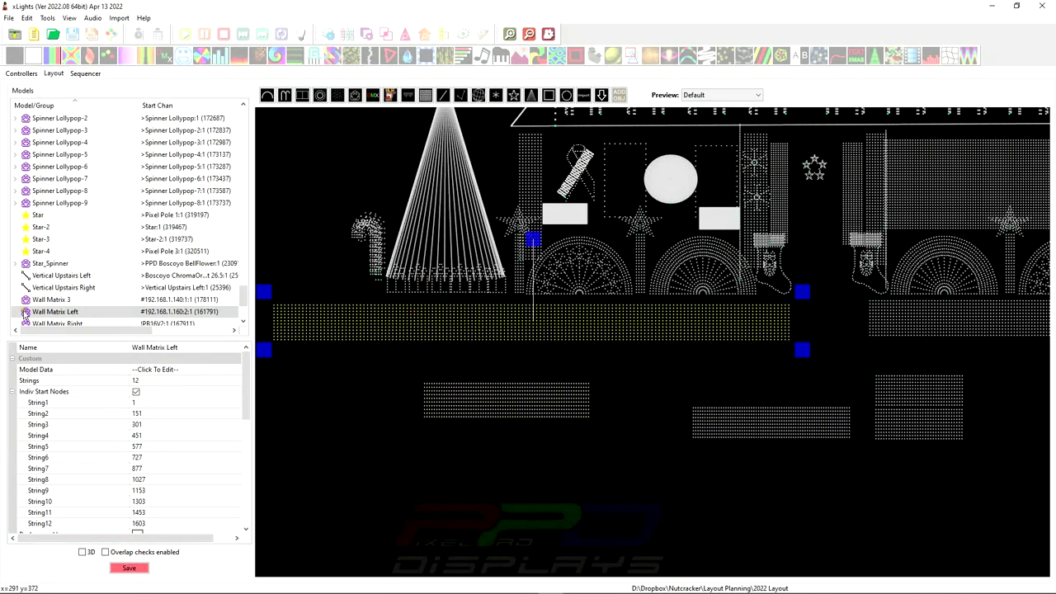
mouse_move(29, 317)
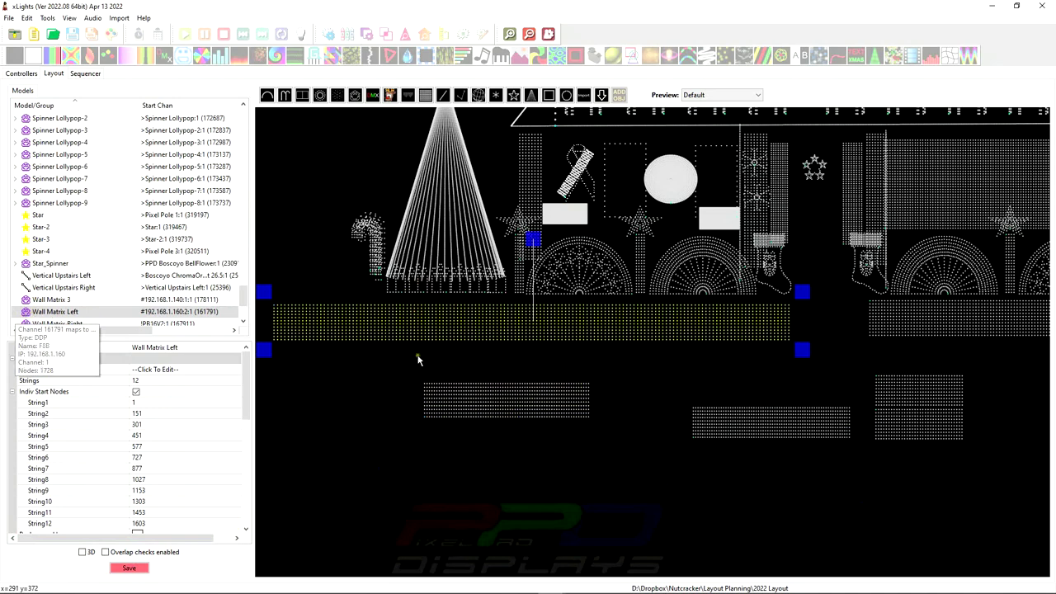
click(496, 406)
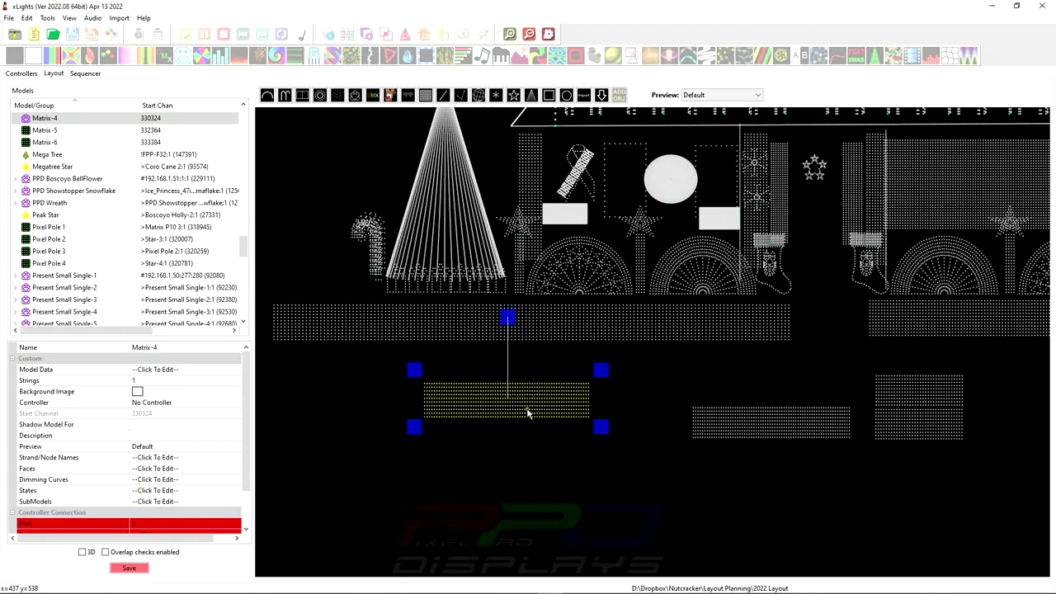
drag(528, 415, 564, 440)
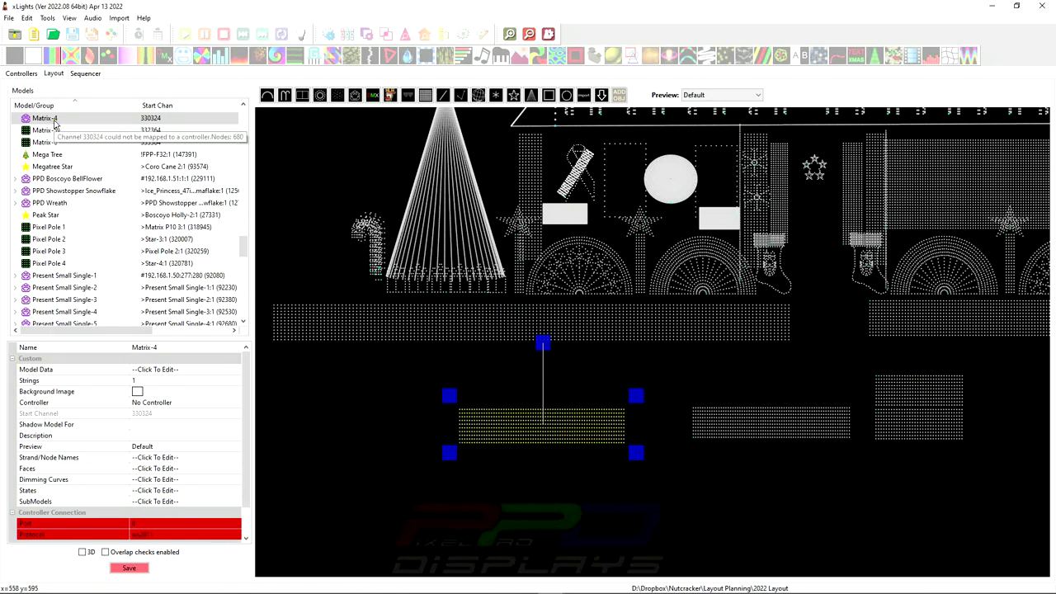
scroll(48, 136, up, 2)
drag(769, 429, 773, 429)
click(588, 421)
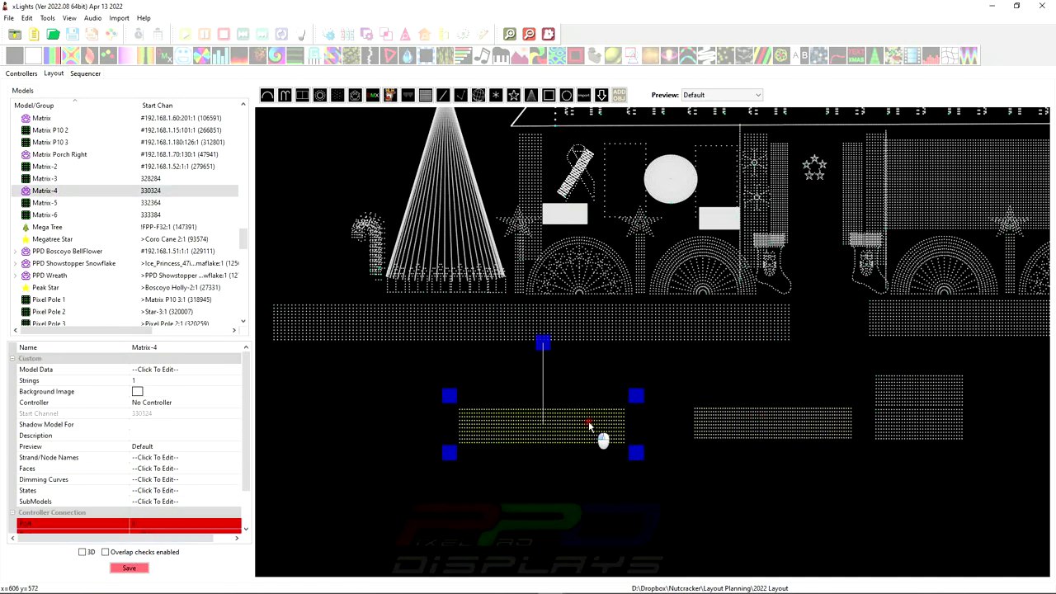
click(154, 383)
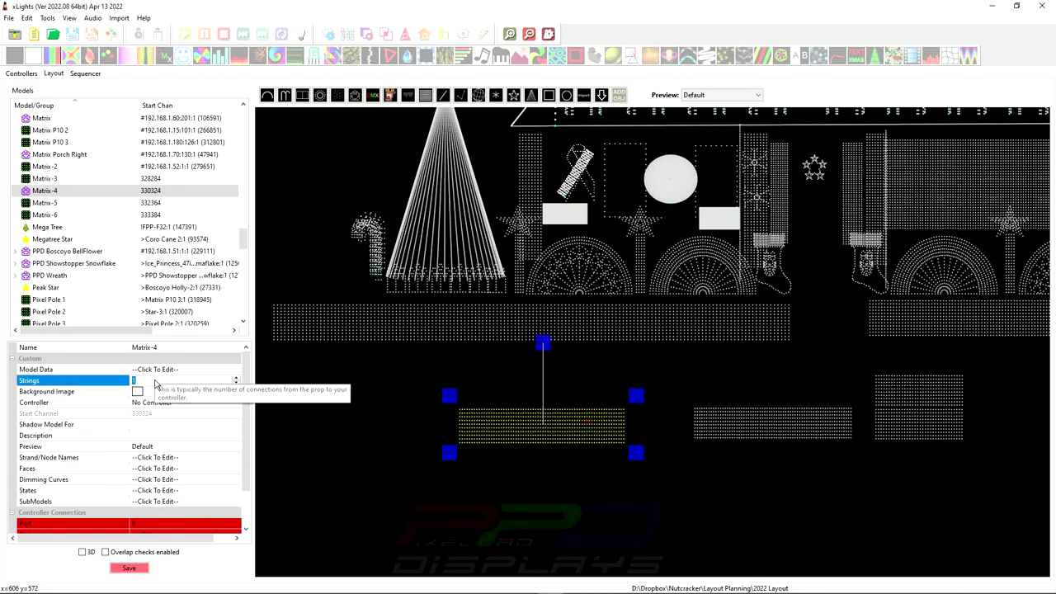
click(917, 417)
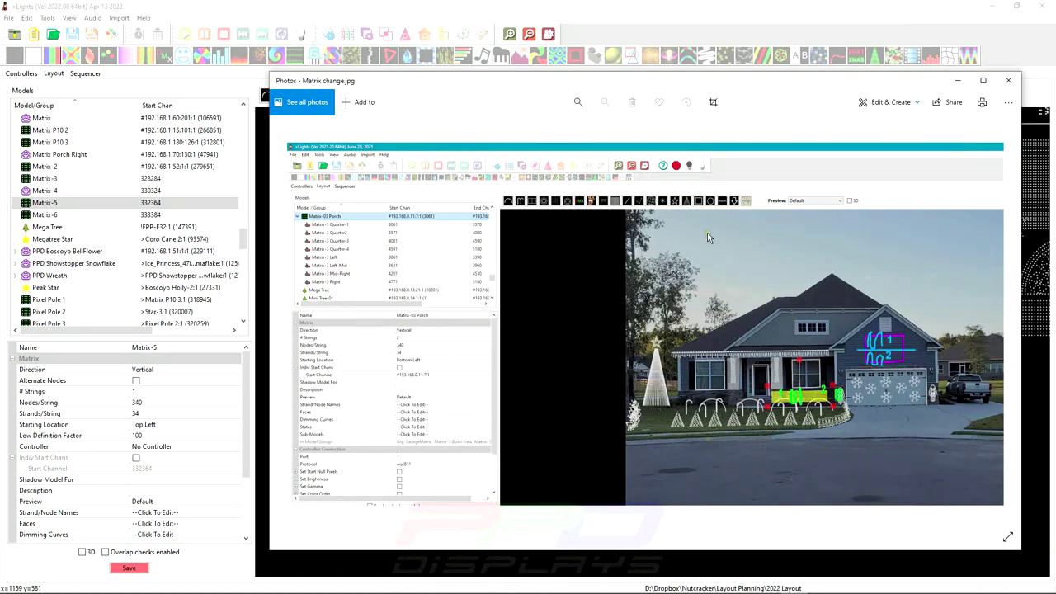
key(alt+F4)
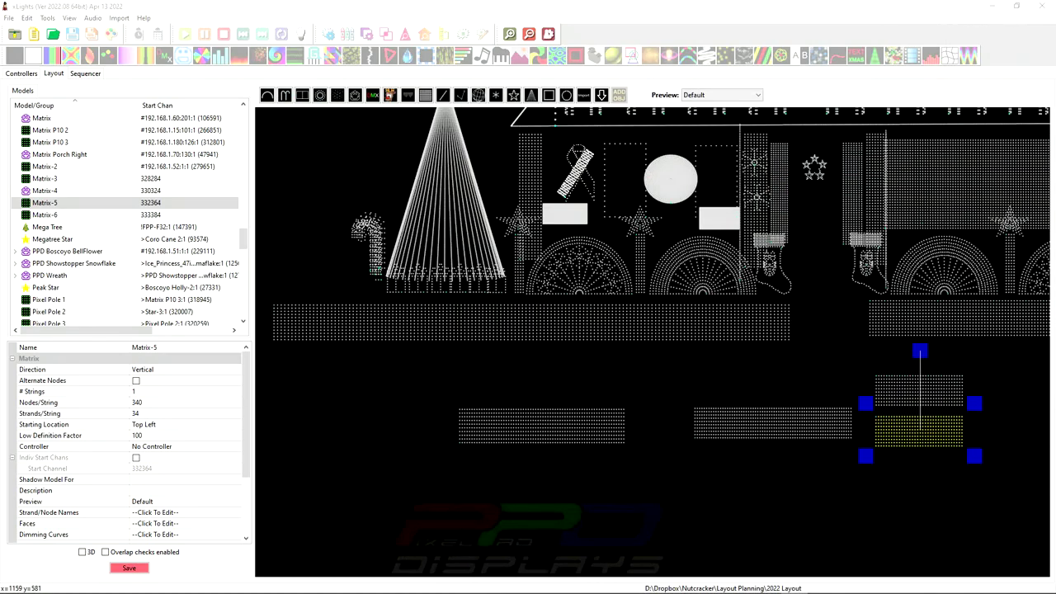
- Move Matrix-6 beneath Matrix-5, then select Matrix-4 to show its custom-model properties
click(916, 435)
drag(930, 398, 906, 485)
click(903, 438)
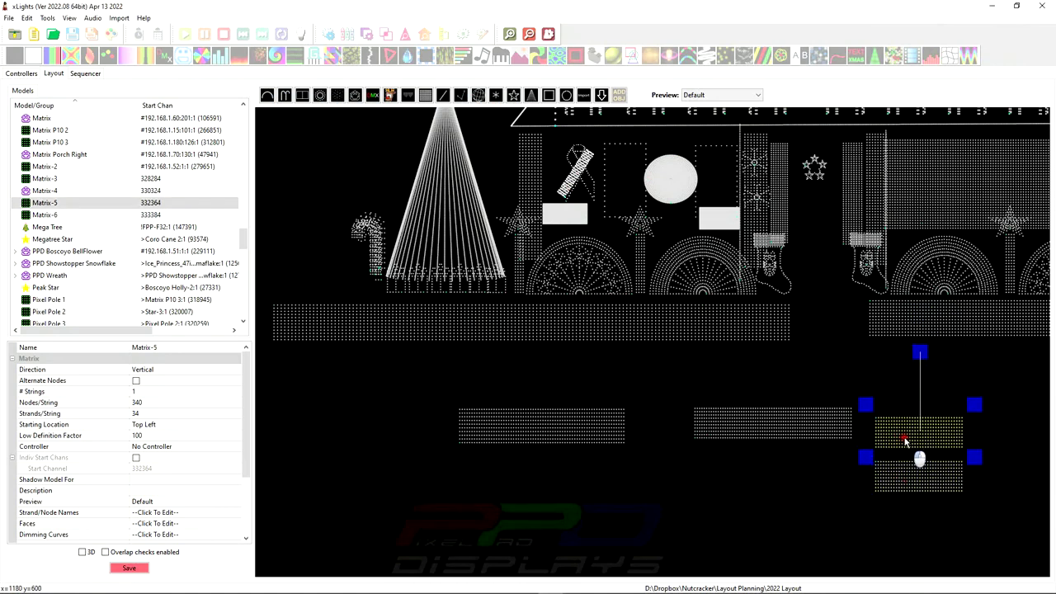
click(539, 437)
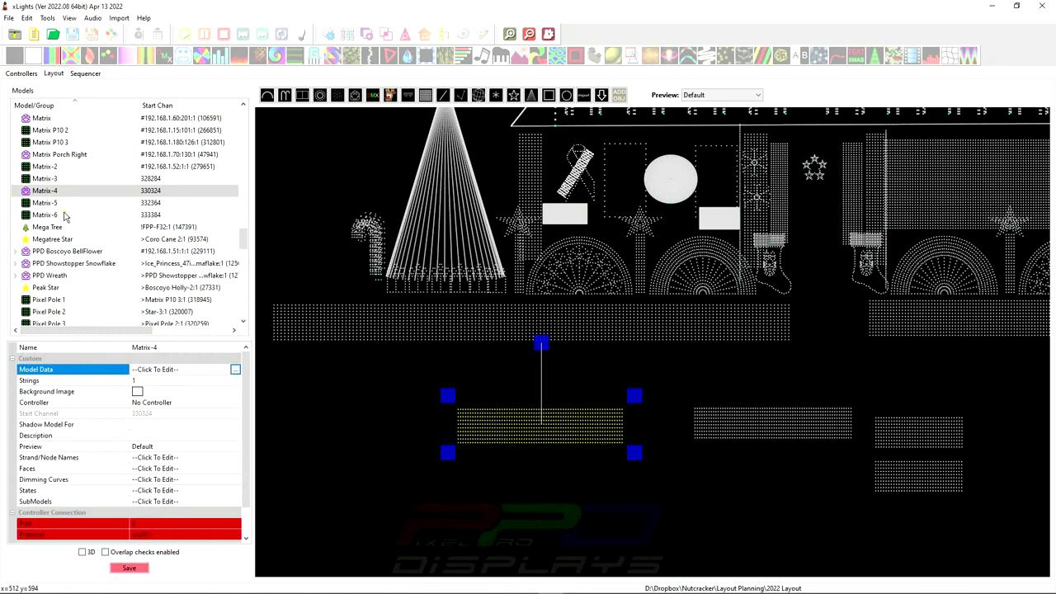
- Open Matrix-4's Custom Model grid editor, then widen and reposition its window
click(235, 369)
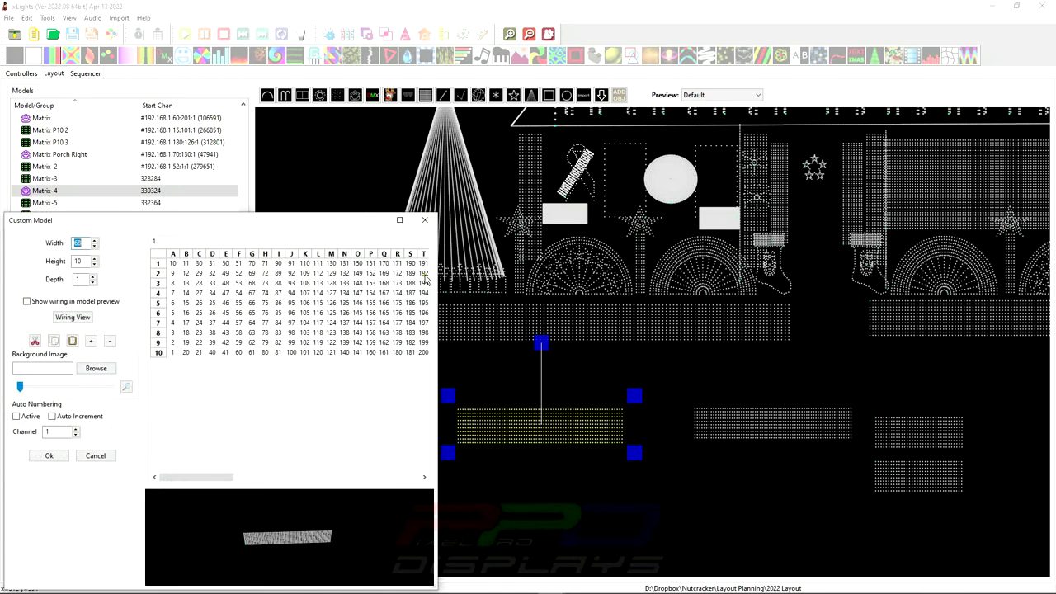
drag(438, 302, 982, 333)
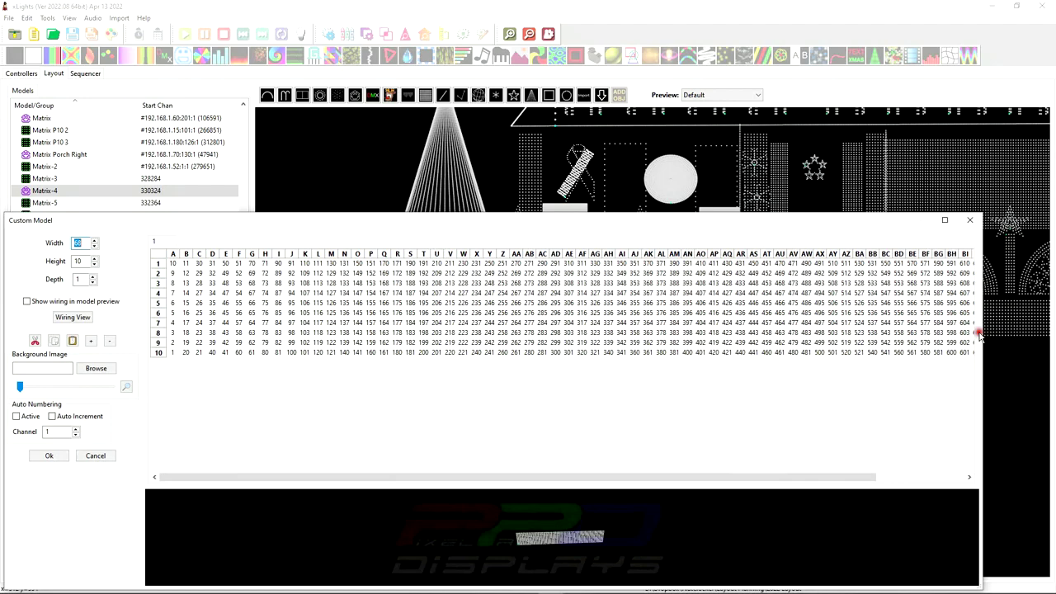
drag(585, 219, 617, 71)
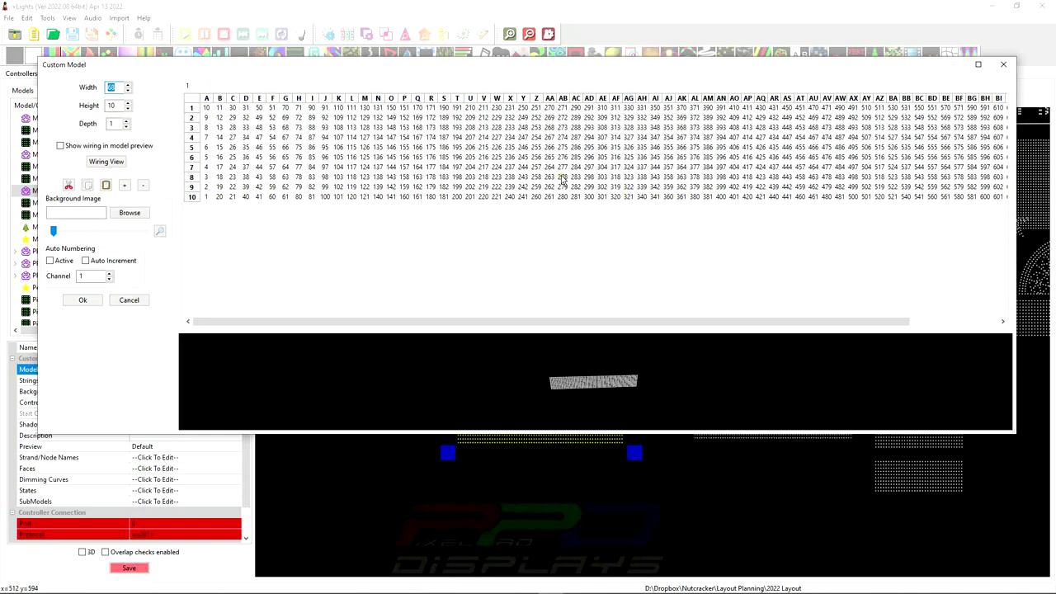
drag(534, 71, 517, 80)
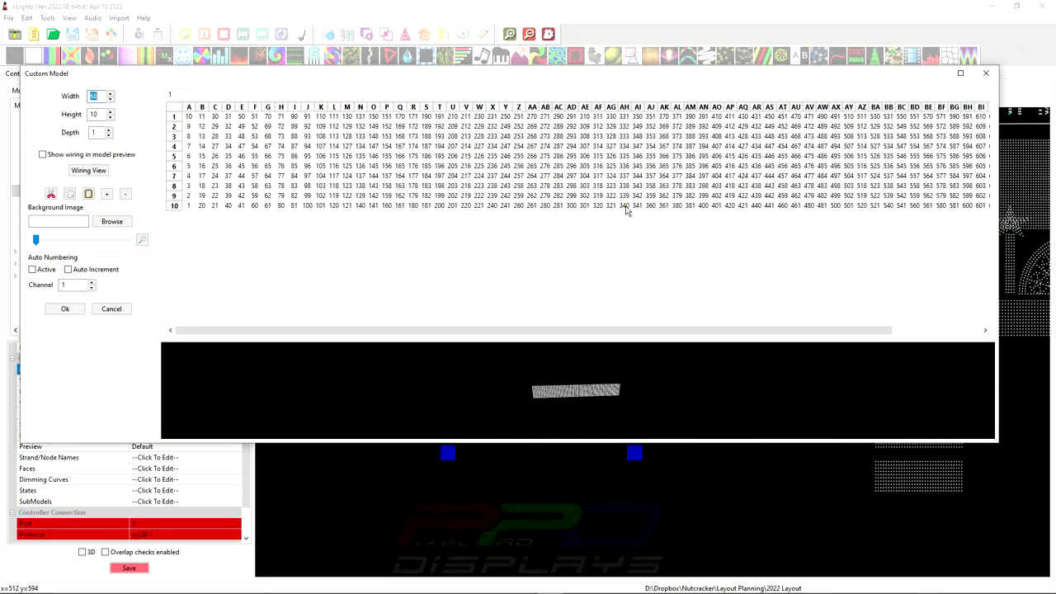
- Select columns A to AH of the 68×10 grid and begin editing the model size values
click(625, 107)
drag(624, 107, 193, 101)
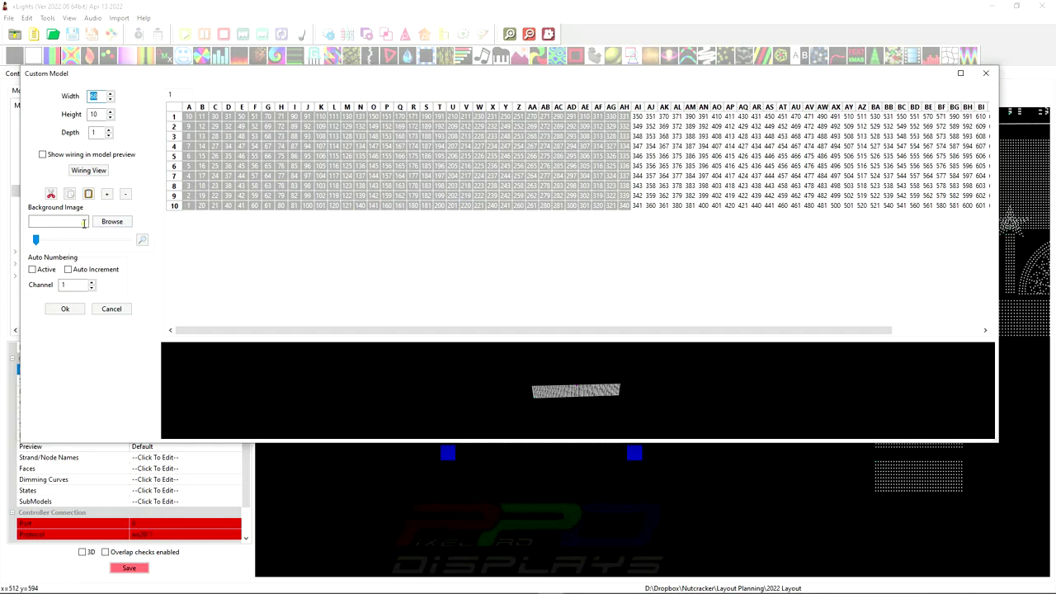
click(99, 97)
click(94, 115)
- Set the grid height to 20 rows and cut the right-hand node block, columns AI to BP
double_click(100, 115)
click(95, 132)
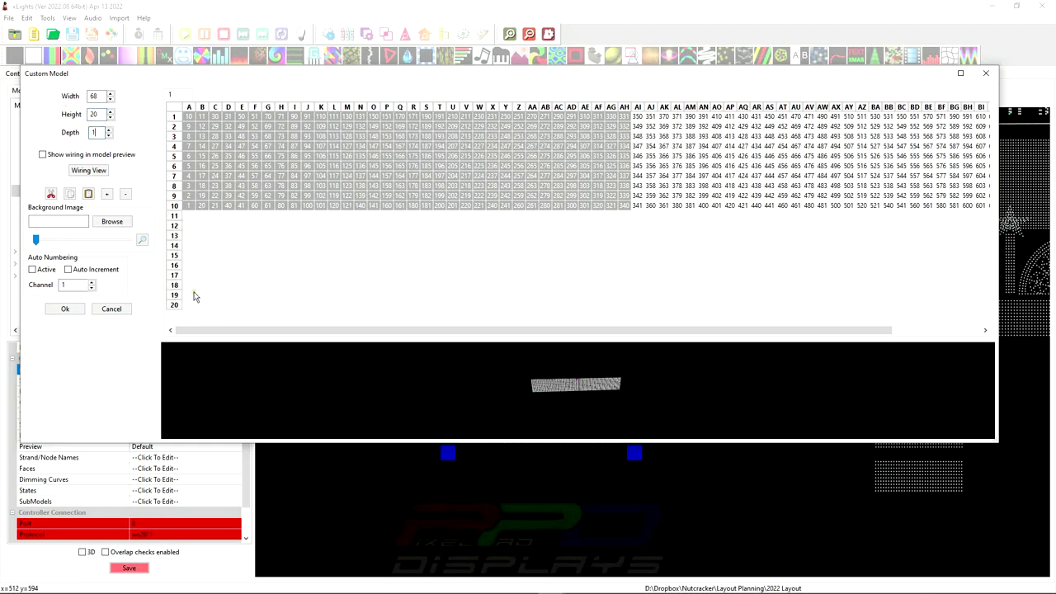
drag(637, 206, 667, 119)
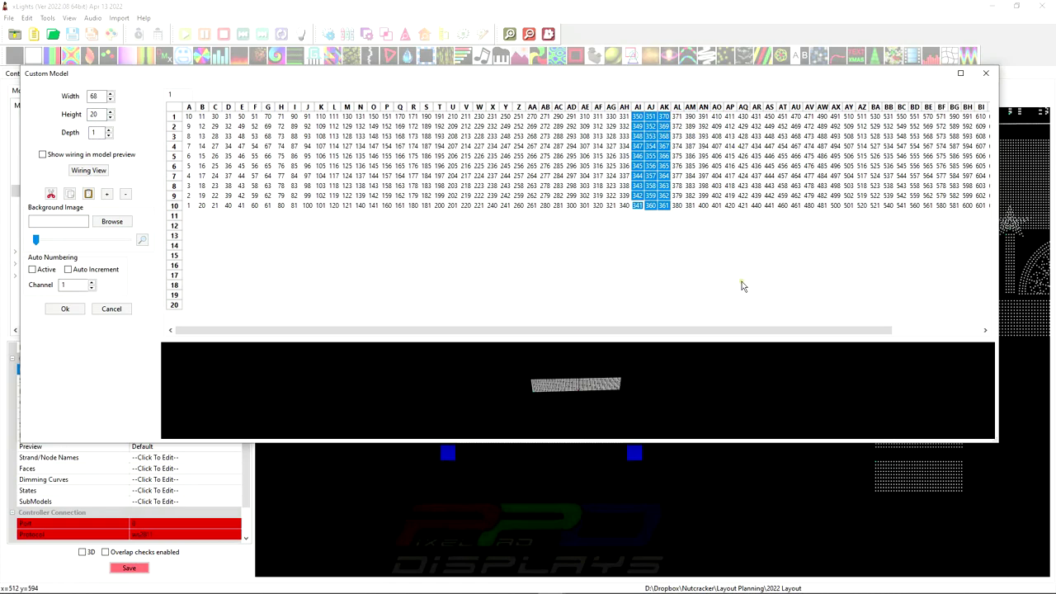
drag(729, 335, 882, 332)
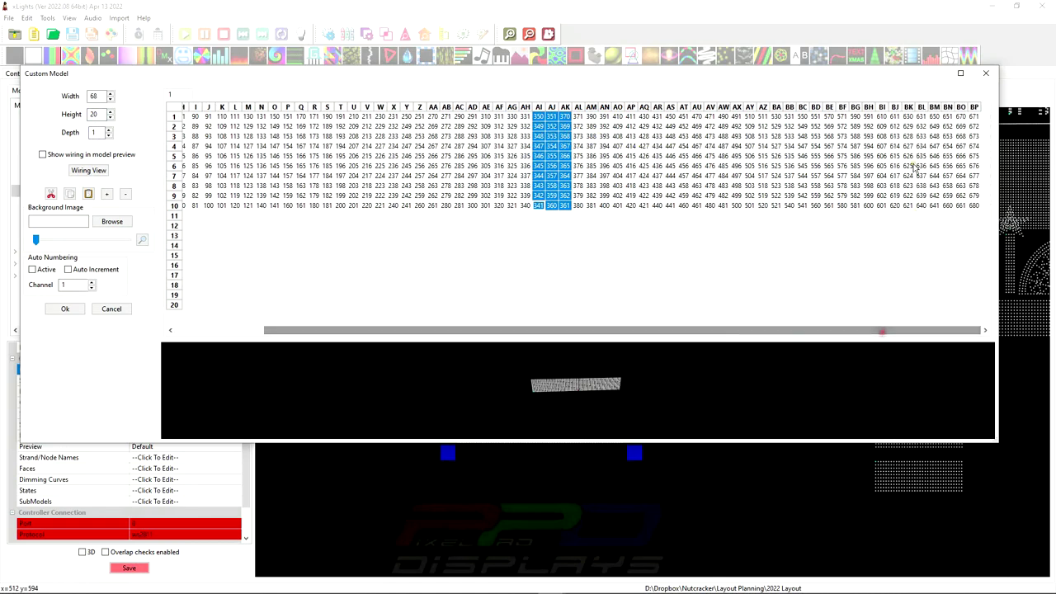
shift+click(980, 122)
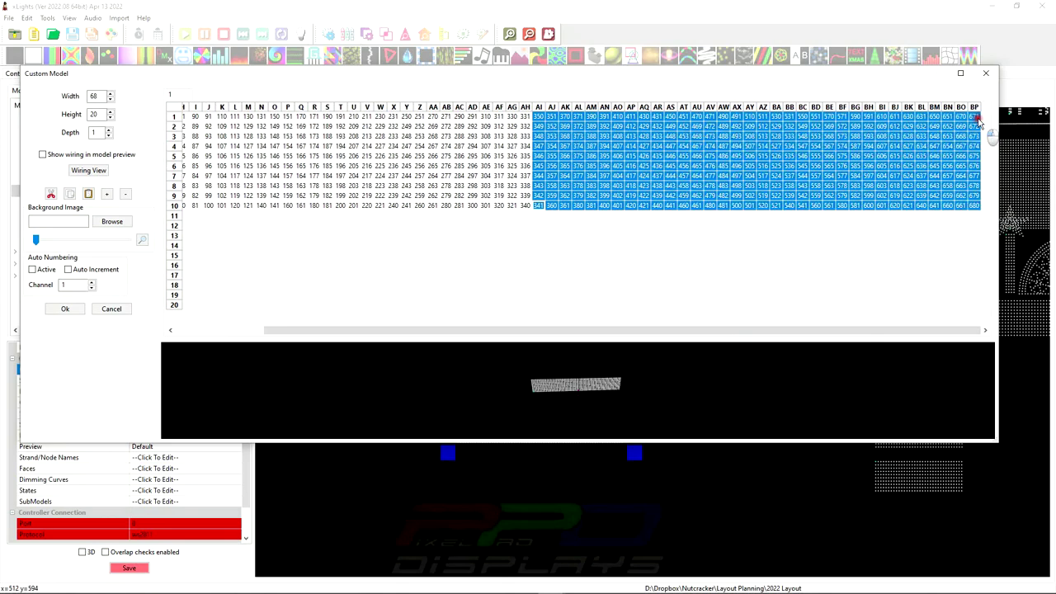
right_click(573, 160)
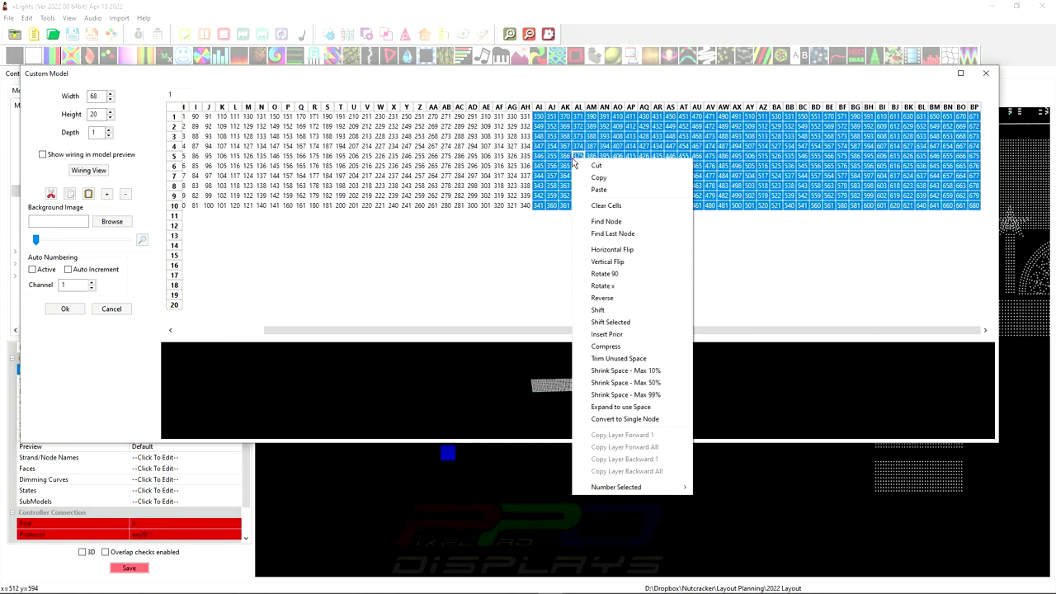
click(587, 168)
- Paste the cut nodes at cell A11, filling rows 11–20 with nodes 341–680
drag(563, 328, 474, 330)
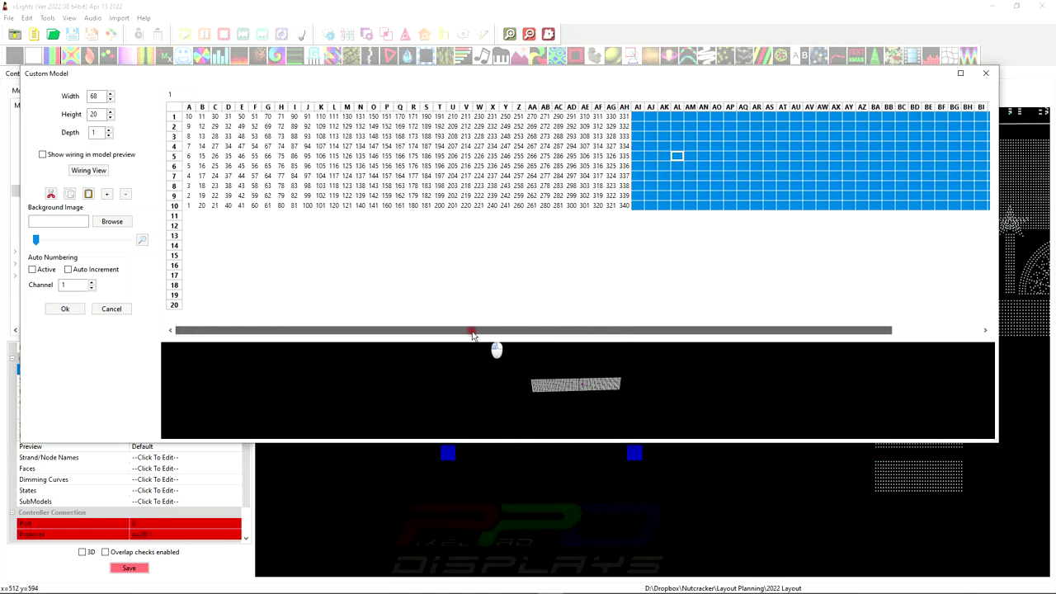
click(189, 215)
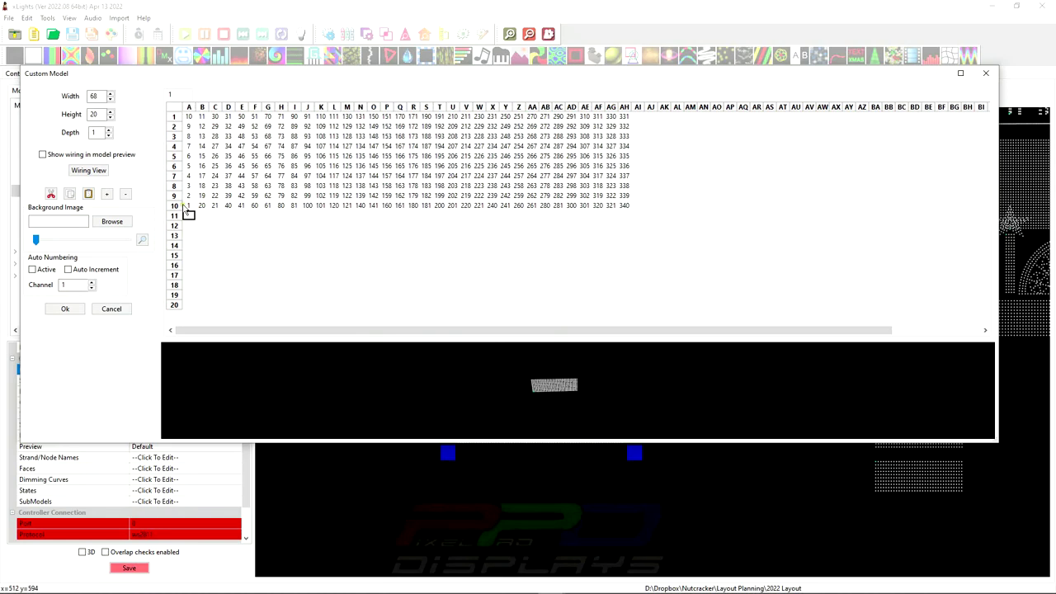
right_click(190, 218)
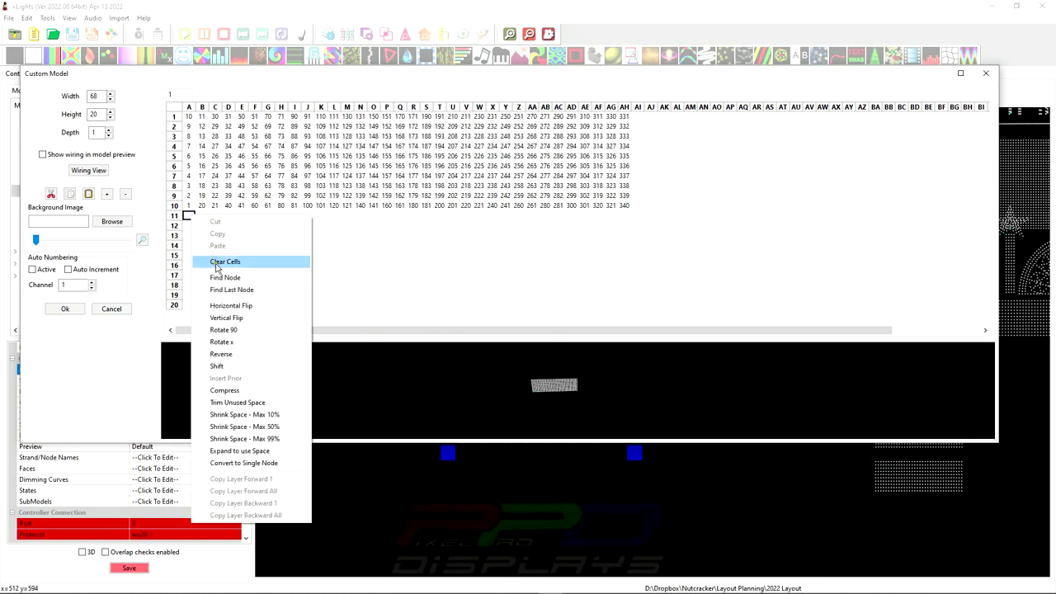
click(188, 216)
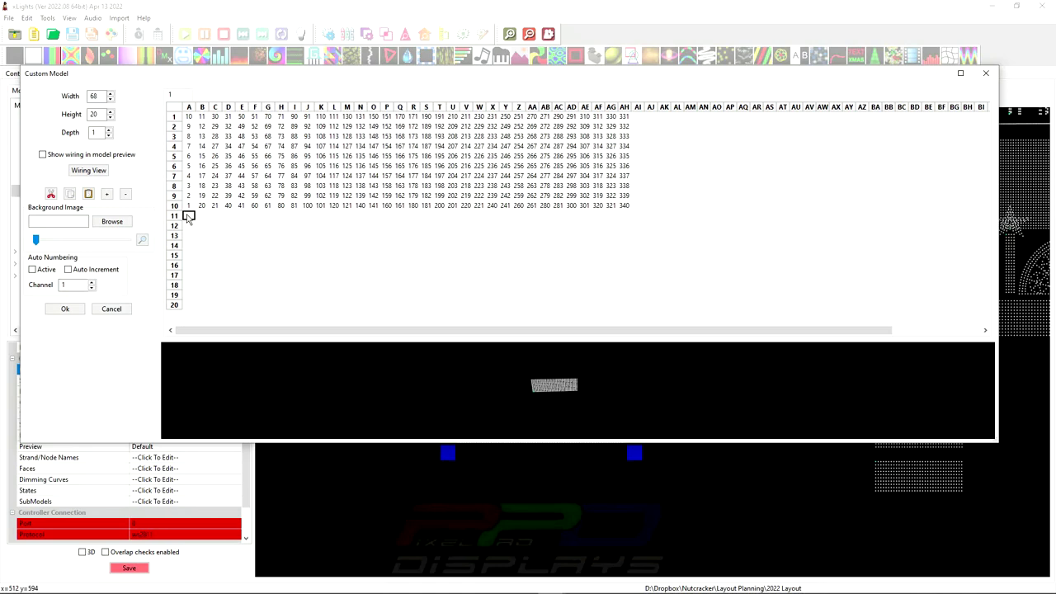
key(ctrl+v)
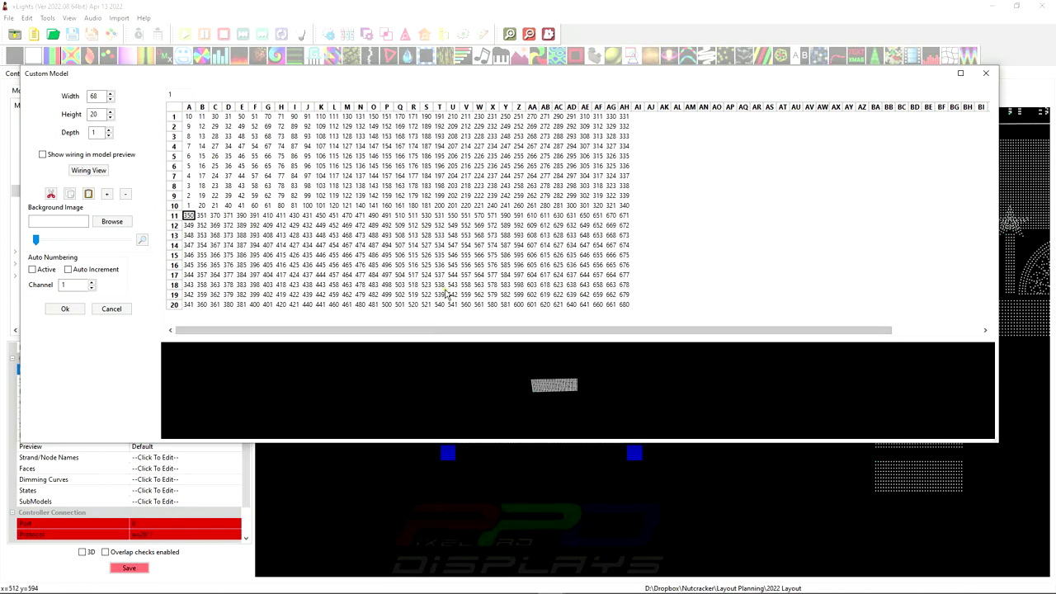
- Reduce Matrix-4's grid width from 68 to 34 and tilt the preview to check it
double_click(94, 95)
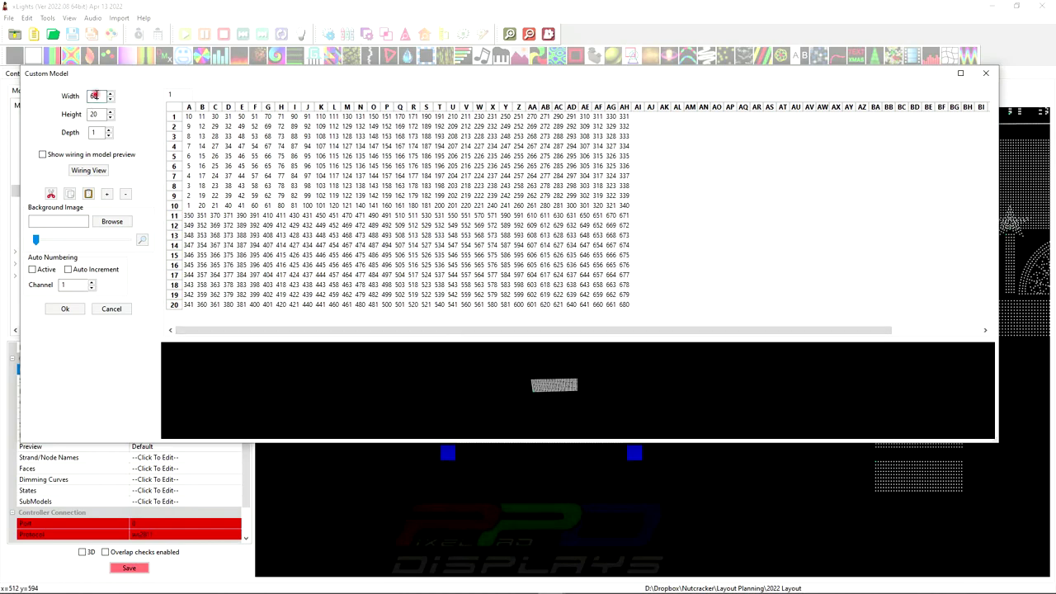
click(113, 100)
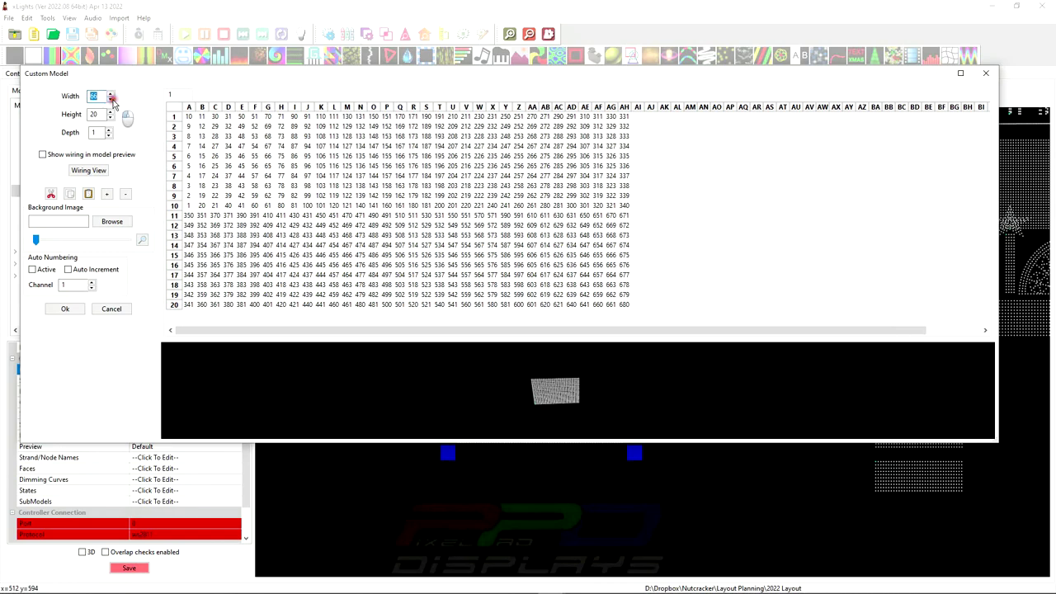
click(113, 100)
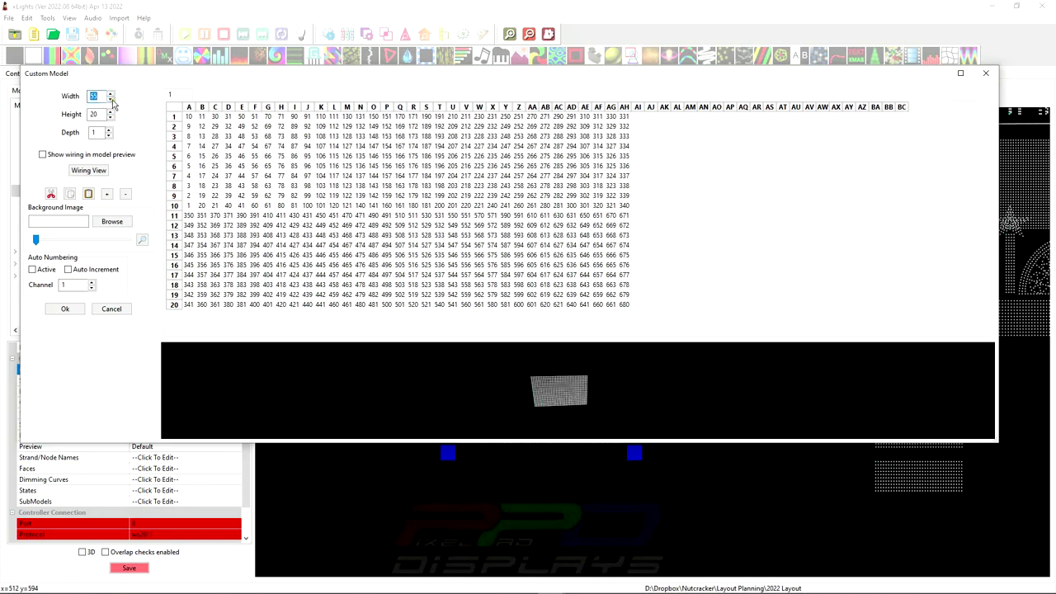
click(112, 99)
click(113, 99)
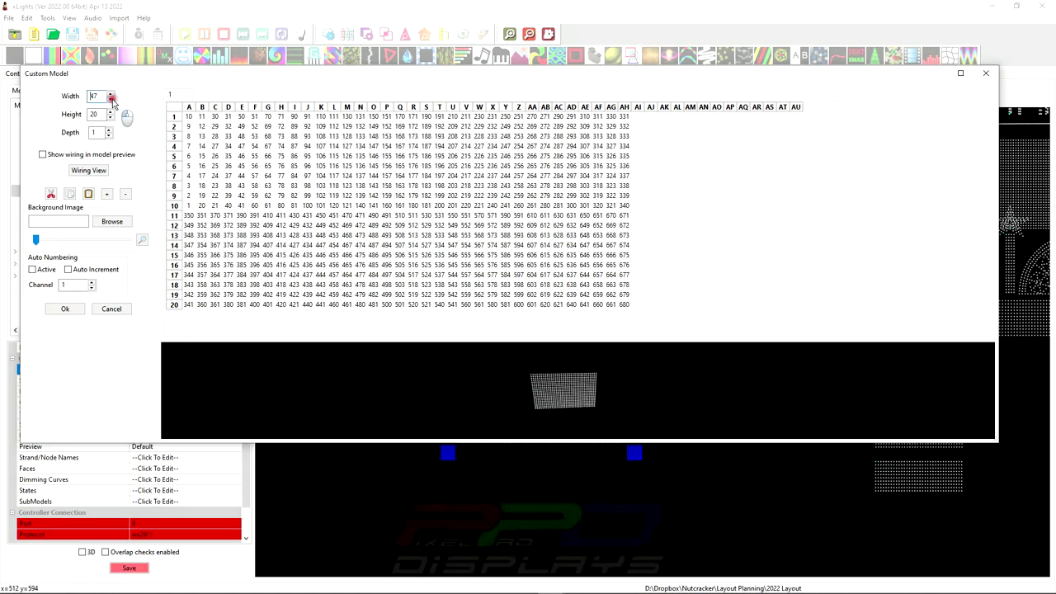
click(113, 99)
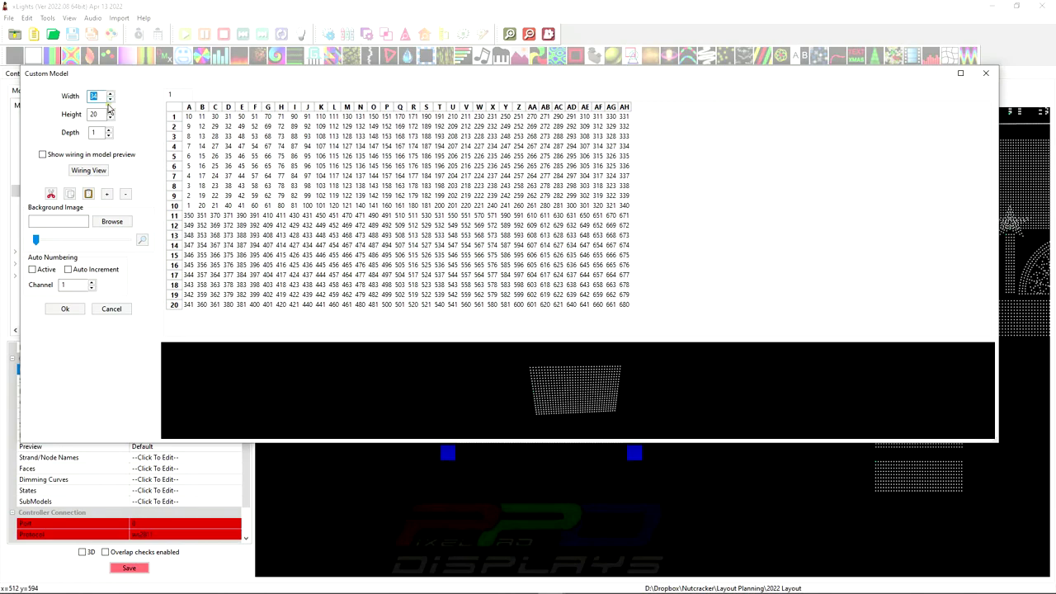
click(567, 412)
drag(567, 412, 552, 392)
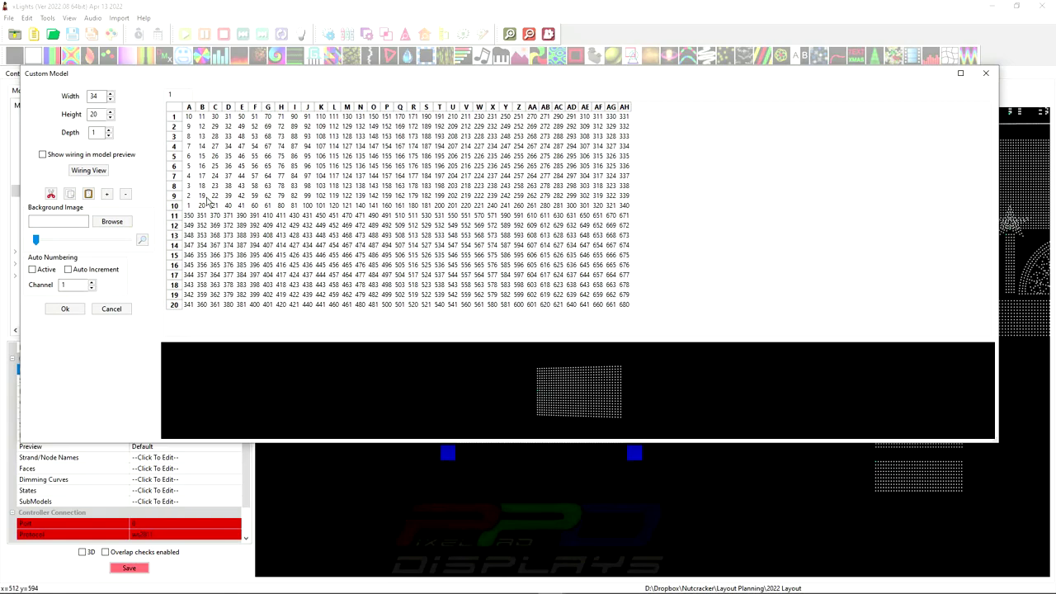
- Accept the custom model layout, then make Matrix-4 narrower and taller and move it right
click(69, 310)
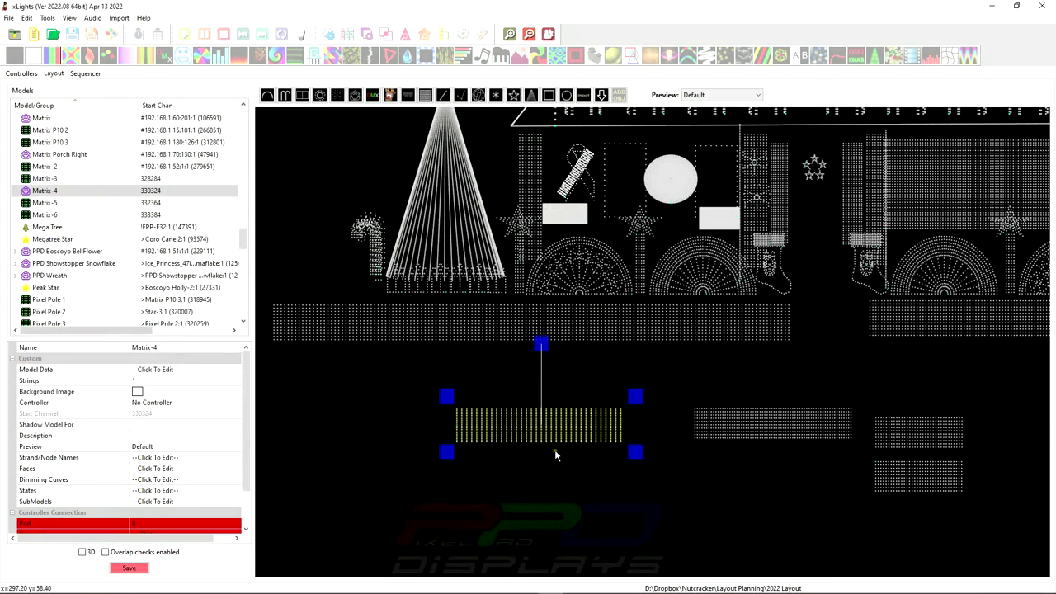
drag(441, 392, 520, 376)
drag(559, 406, 727, 448)
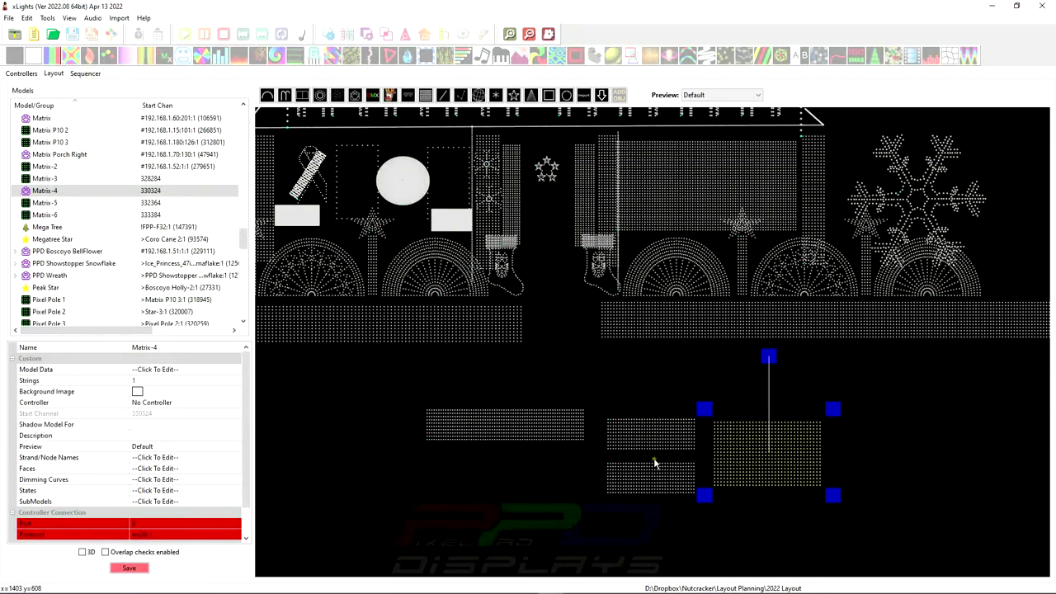
- Line Matrix-5 up above Matrix-6, then widen Matrix-3 and move it to the left
drag(652, 490, 682, 483)
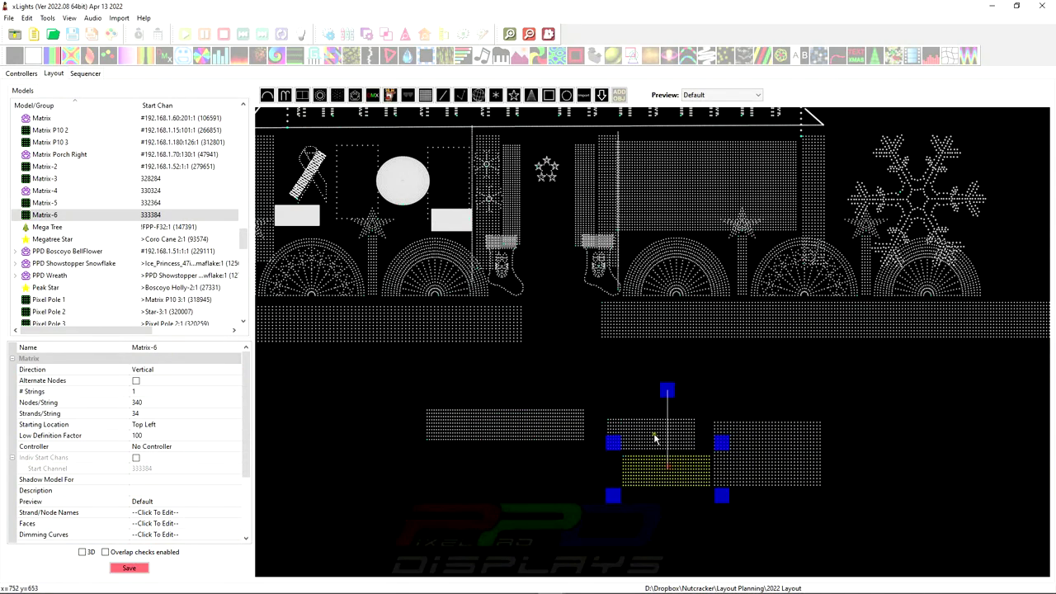
mouse_move(656, 439)
mouse_down()
mouse_move(682, 451)
mouse_move(667, 438)
mouse_up()
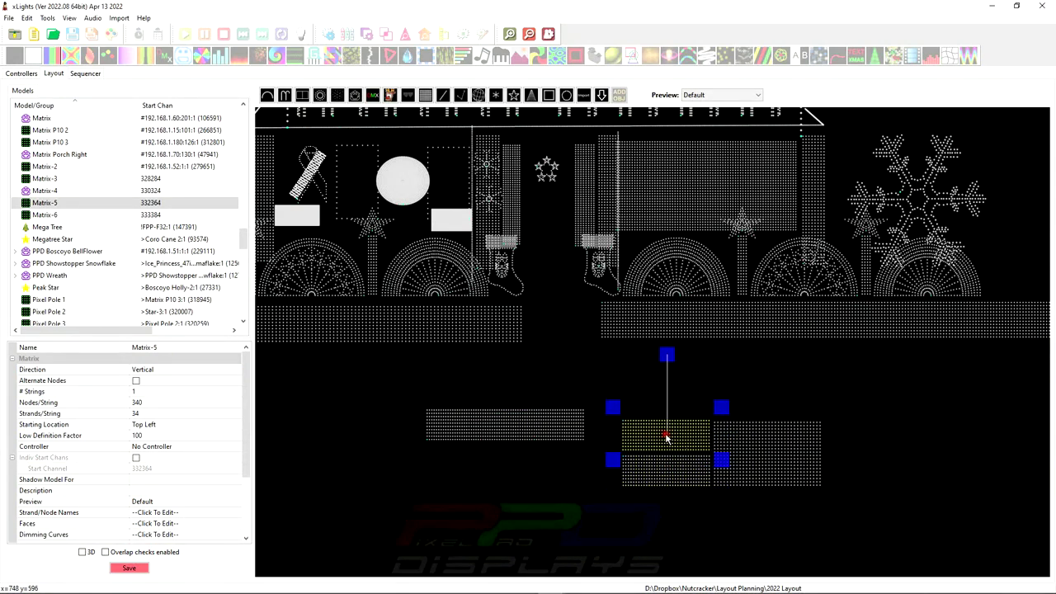
drag(501, 436, 691, 401)
drag(789, 421, 830, 420)
mouse_move(715, 407)
mouse_down()
mouse_move(577, 402)
mouse_move(735, 403)
mouse_move(718, 402)
mouse_up()
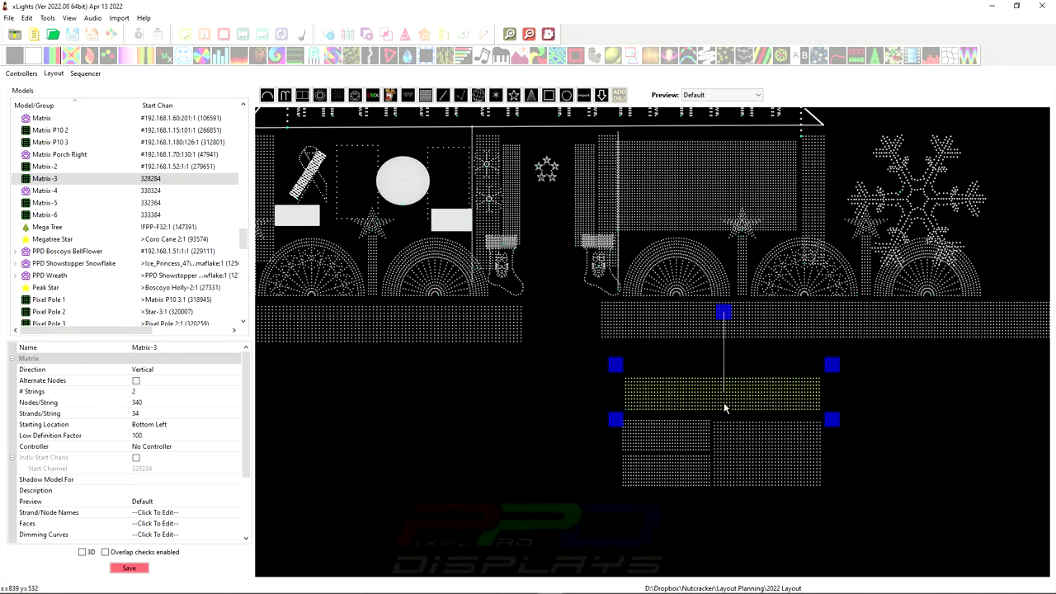
drag(727, 389, 485, 424)
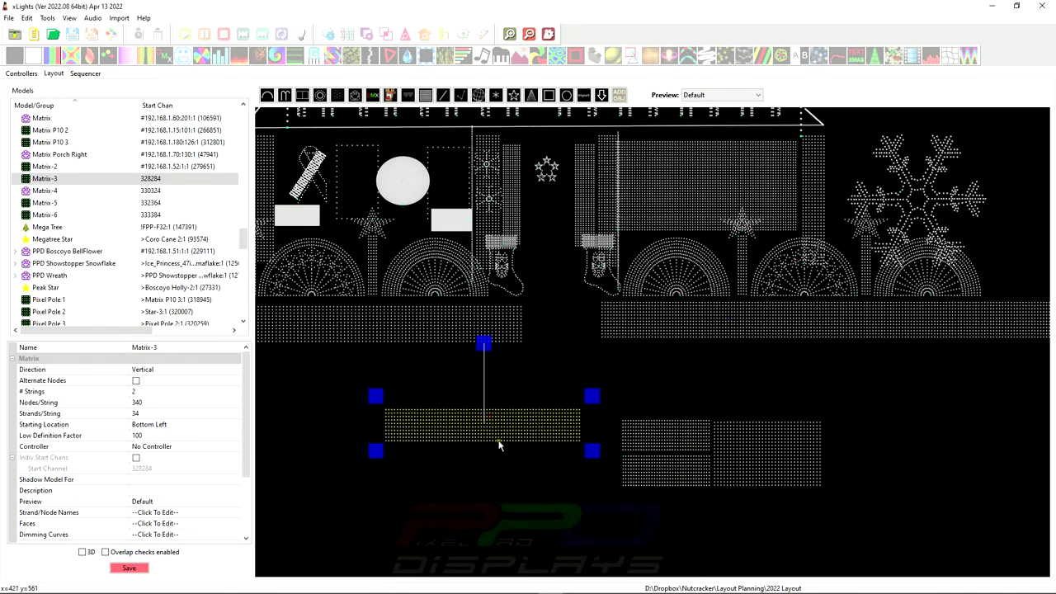
- Set Matrix-4's Strings property to 2
click(732, 462)
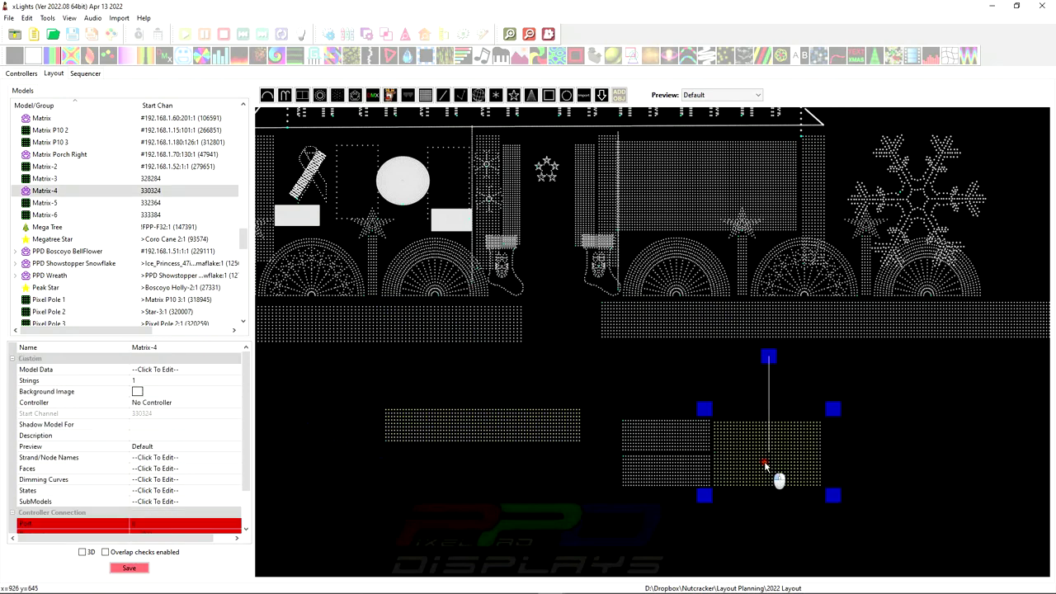
click(144, 392)
click(137, 381)
text(2)
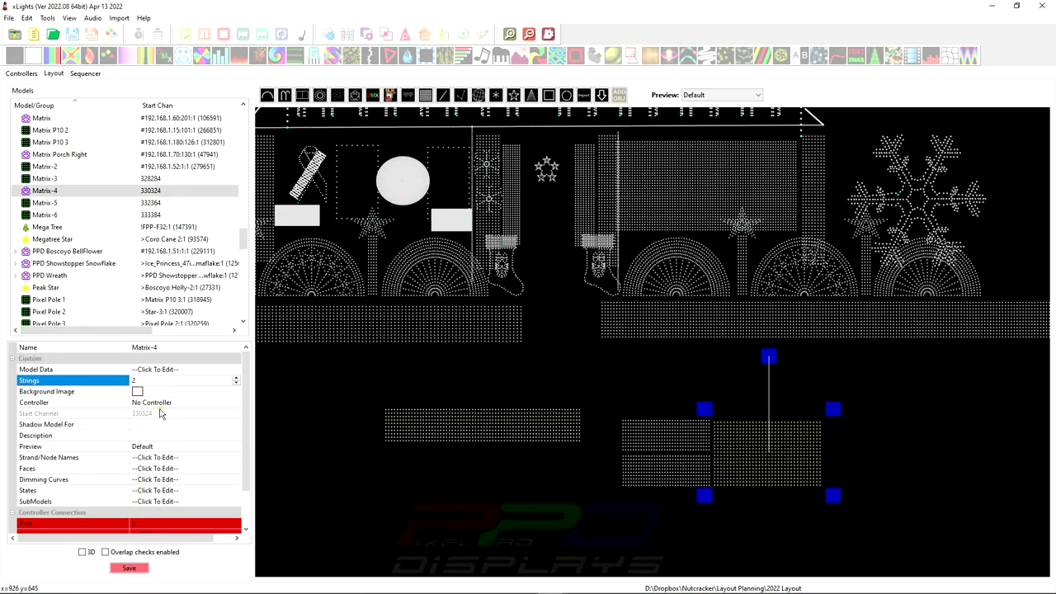
key(Return)
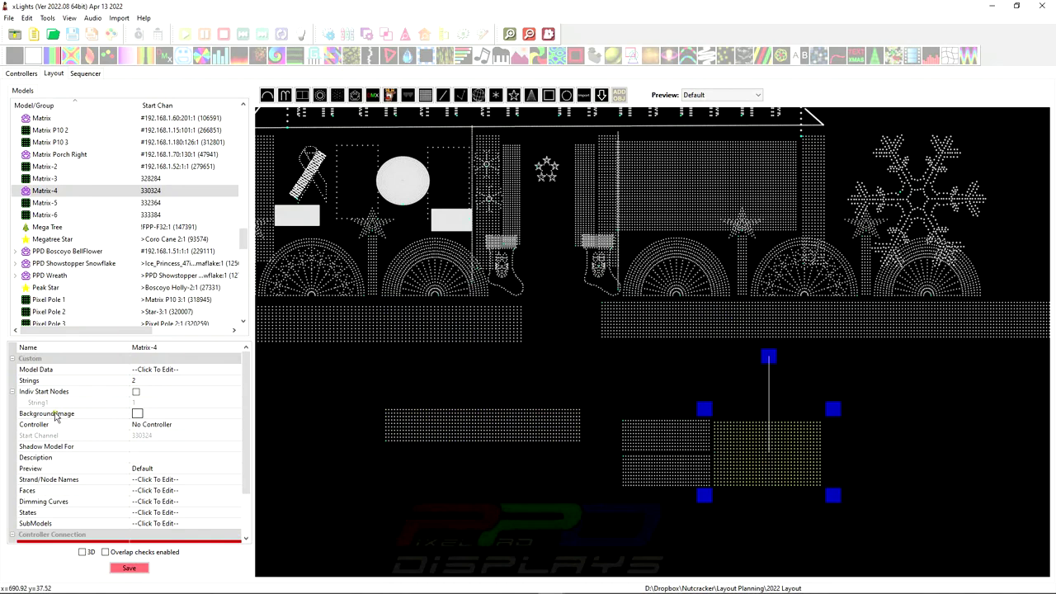
- Enable Indiv Start Nodes with String1 starting at 1 and String2 at 341
click(136, 392)
click(136, 392)
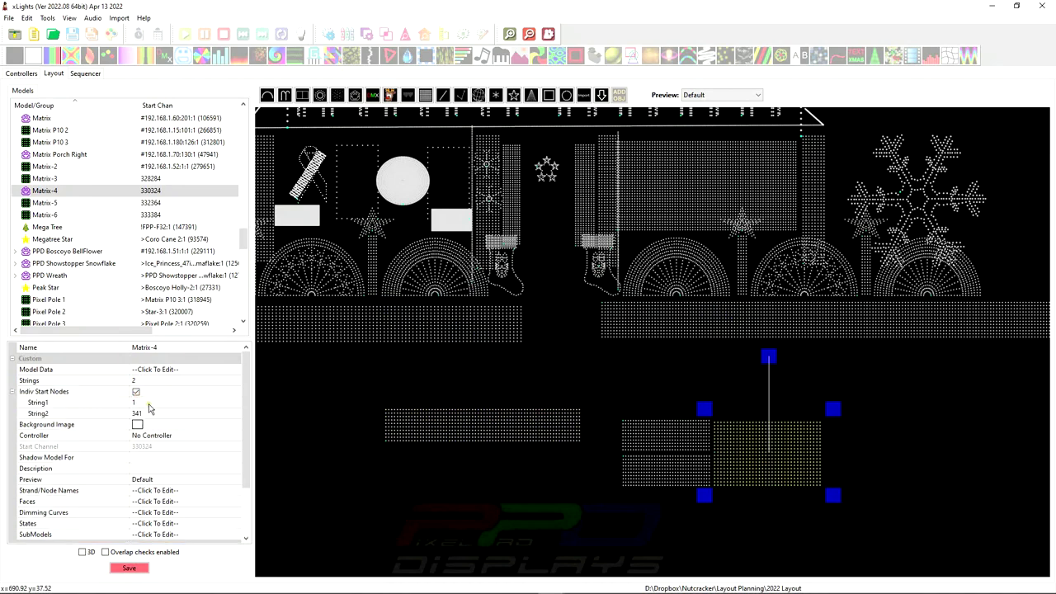
click(136, 402)
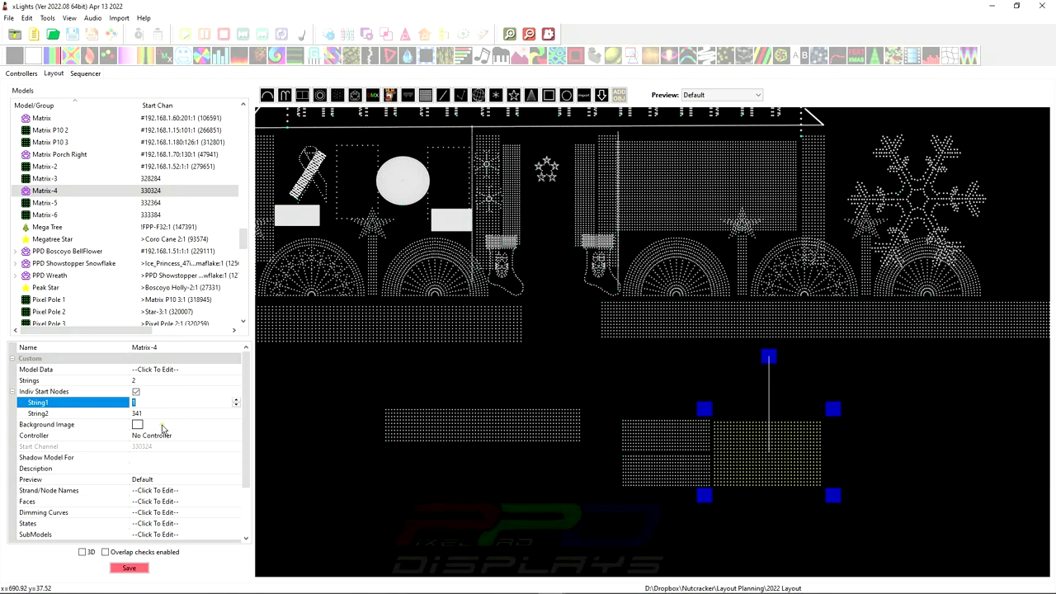
click(139, 413)
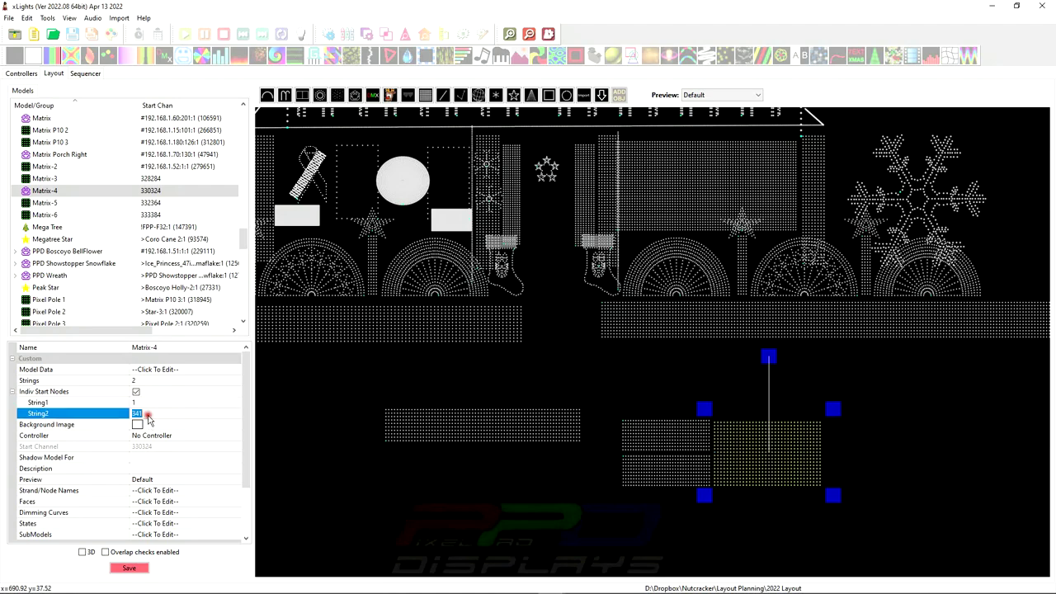
- Open Matrix-4's Wiring View and enlarge it to show nodes 1–340 above 341–680
right_click(741, 454)
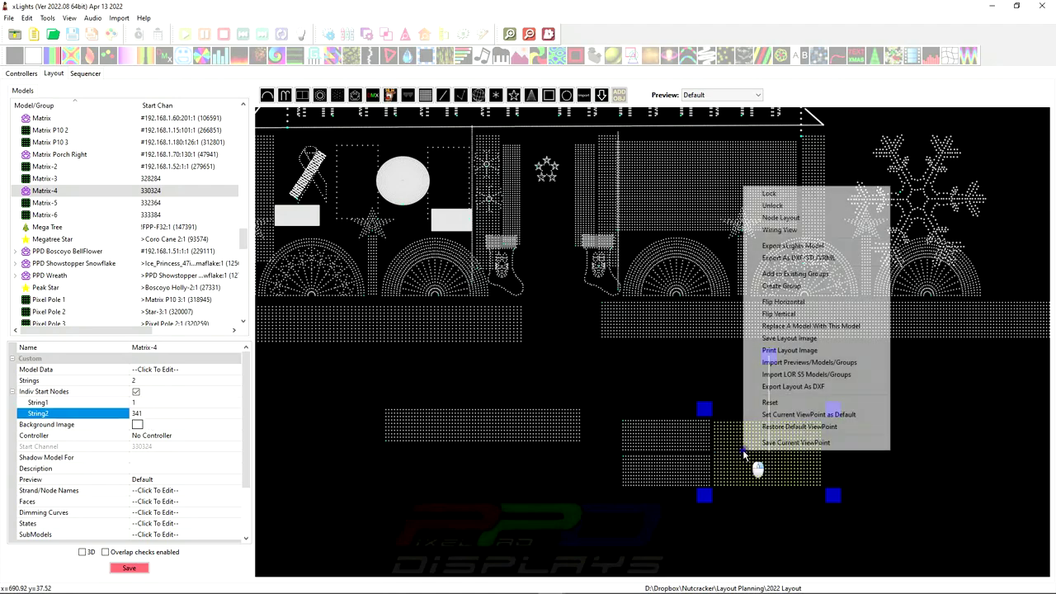
click(774, 230)
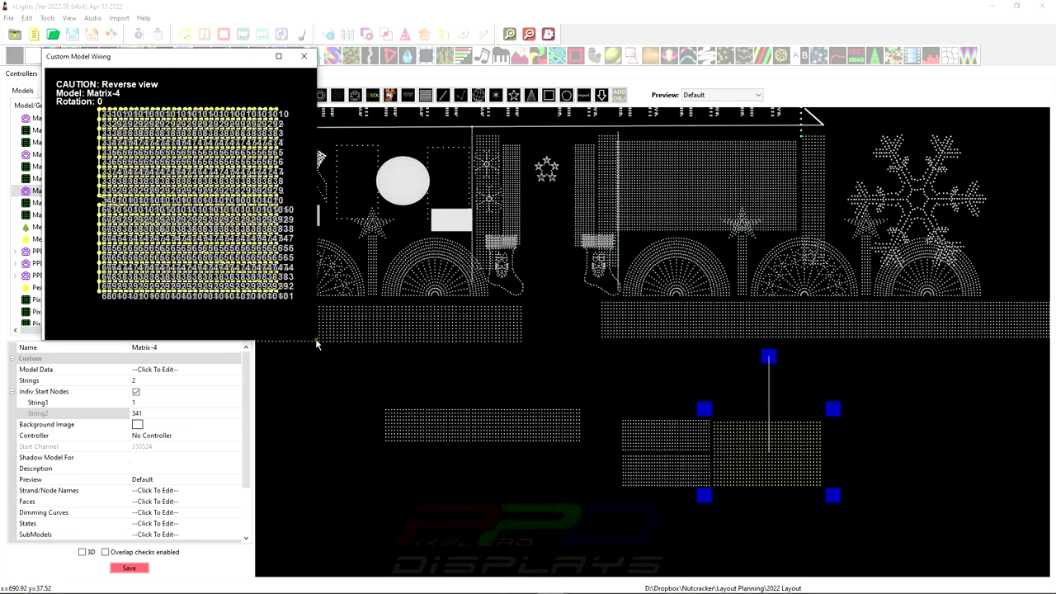
drag(315, 343, 1004, 542)
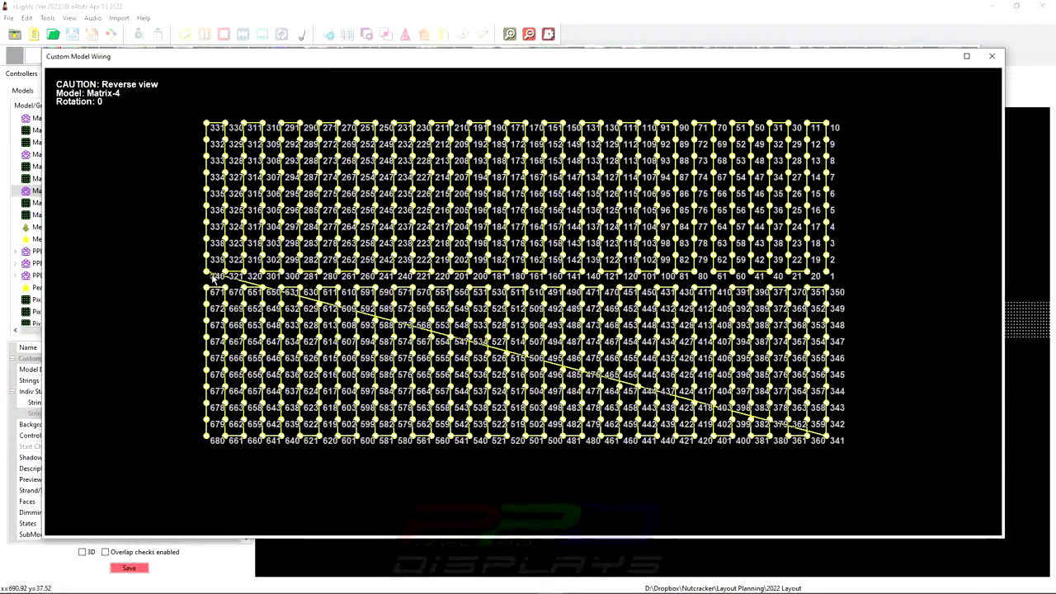